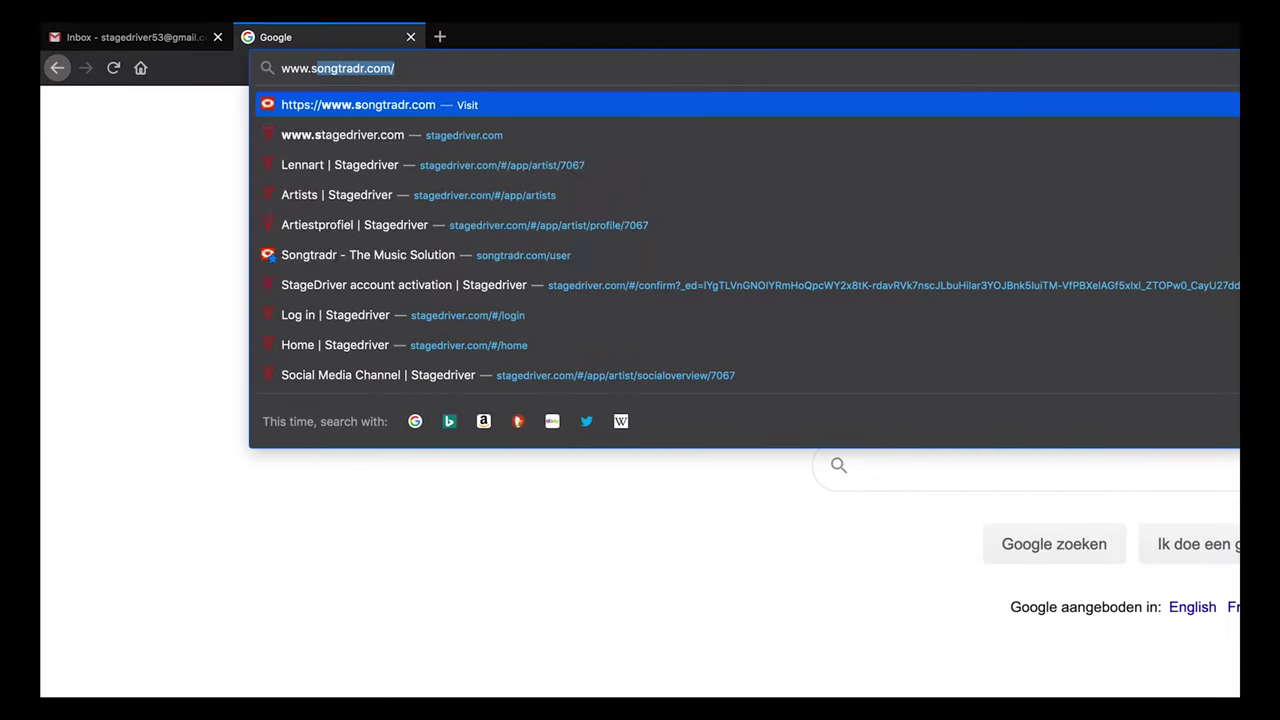
{"action": "type", "text": "tagedriver.com"}
{"action": "key", "text": "Return"}
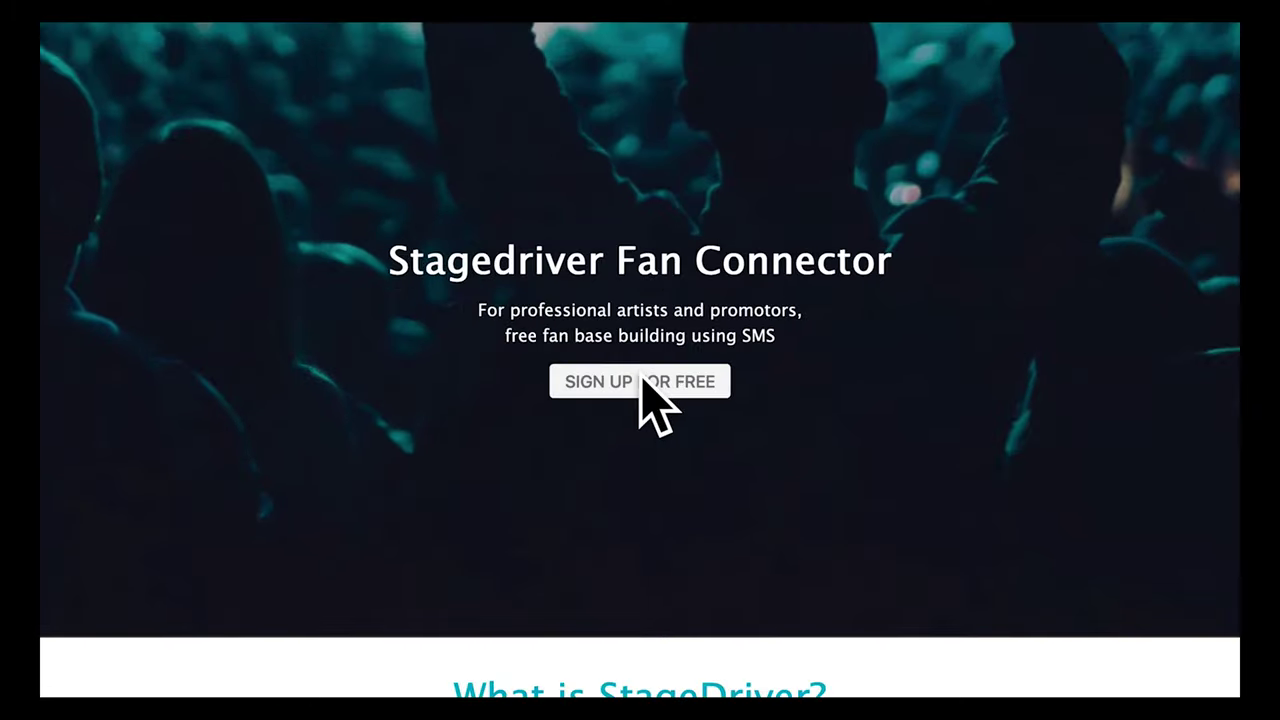
{"action": "left_click", "coordinate": [642, 380]}
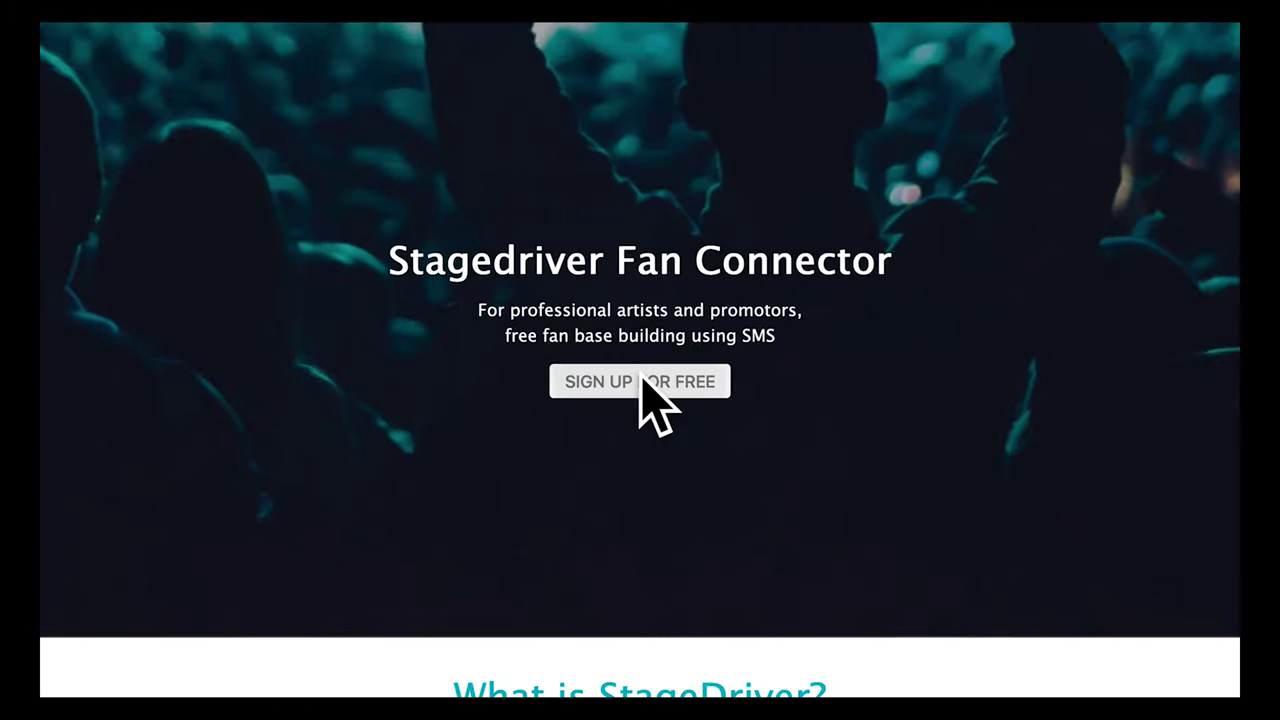
Enter the account e-mail address and the account password in the sign-up form
{"action": "left_click", "coordinate": [609, 271]}
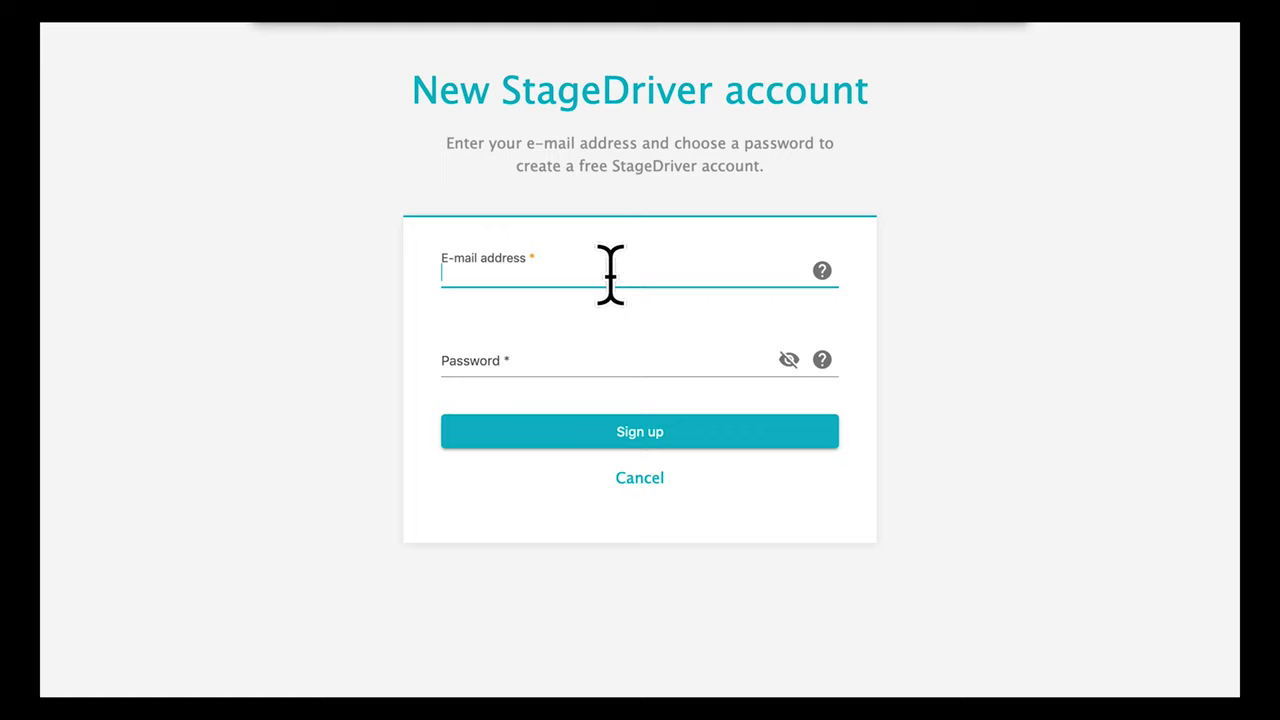
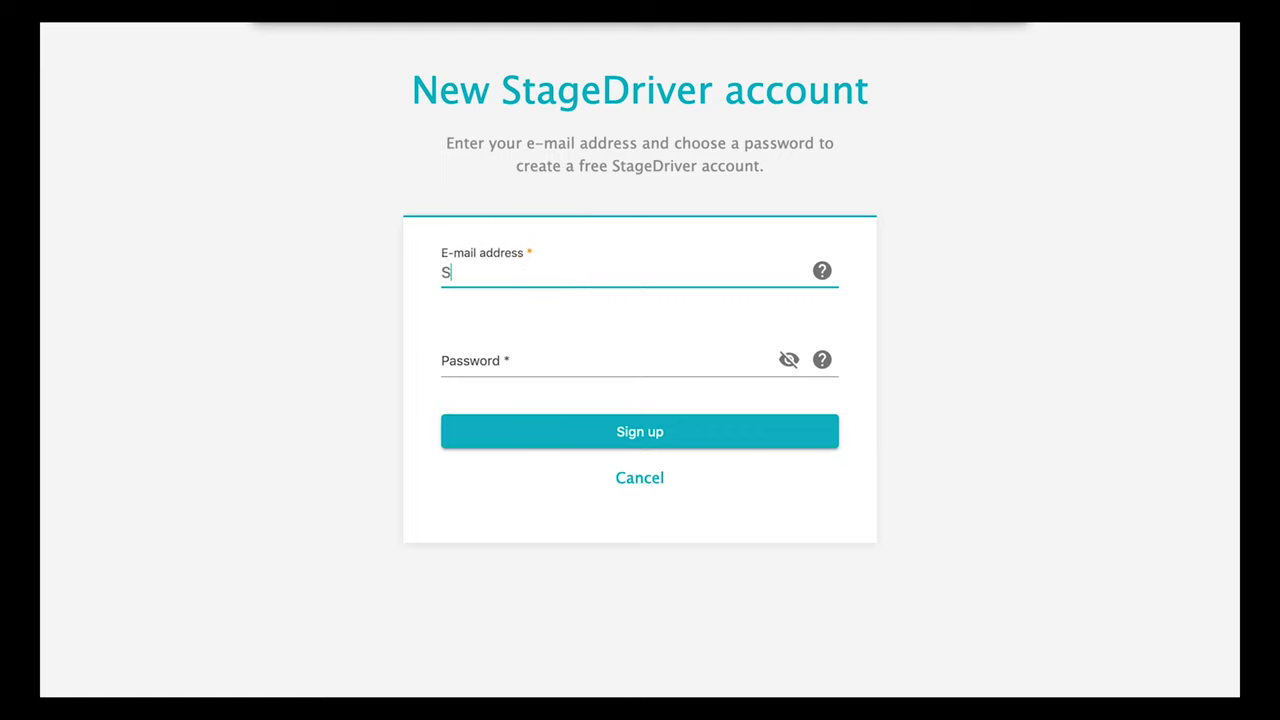
{"action": "key", "text": "Tab"}
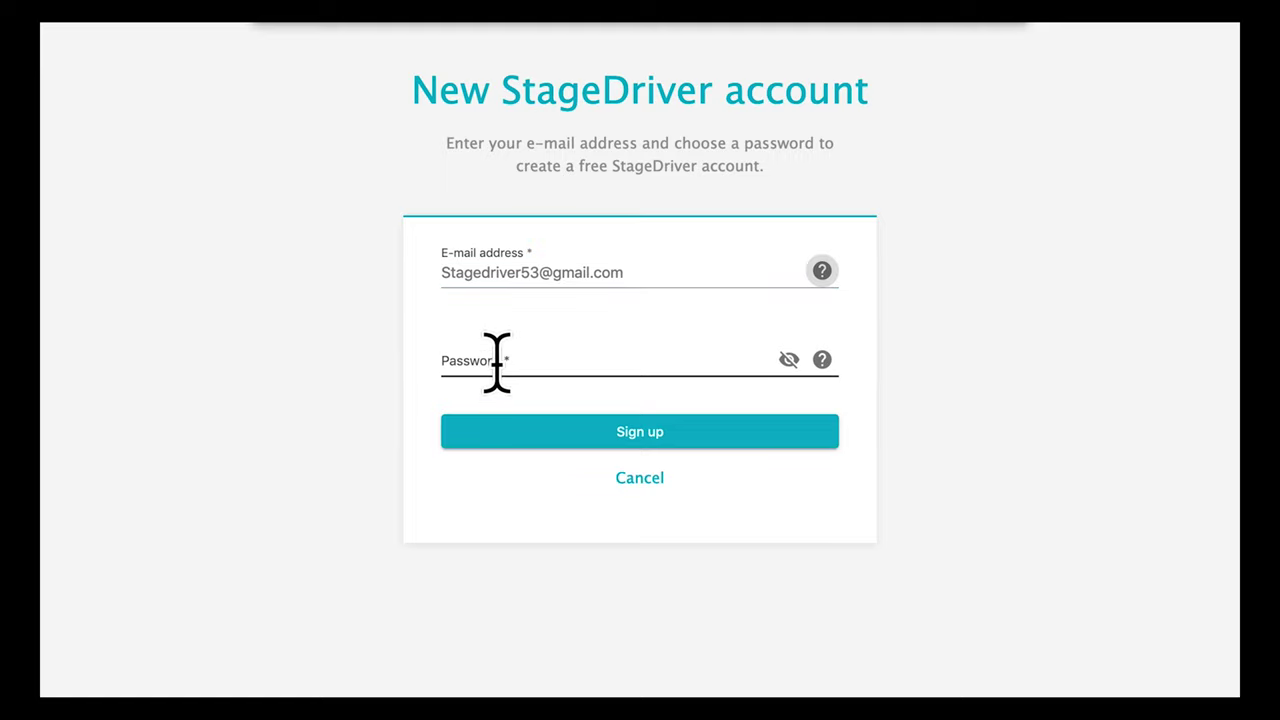
{"action": "left_click", "coordinate": [497, 362]}
{"action": "type", "text": "****"}
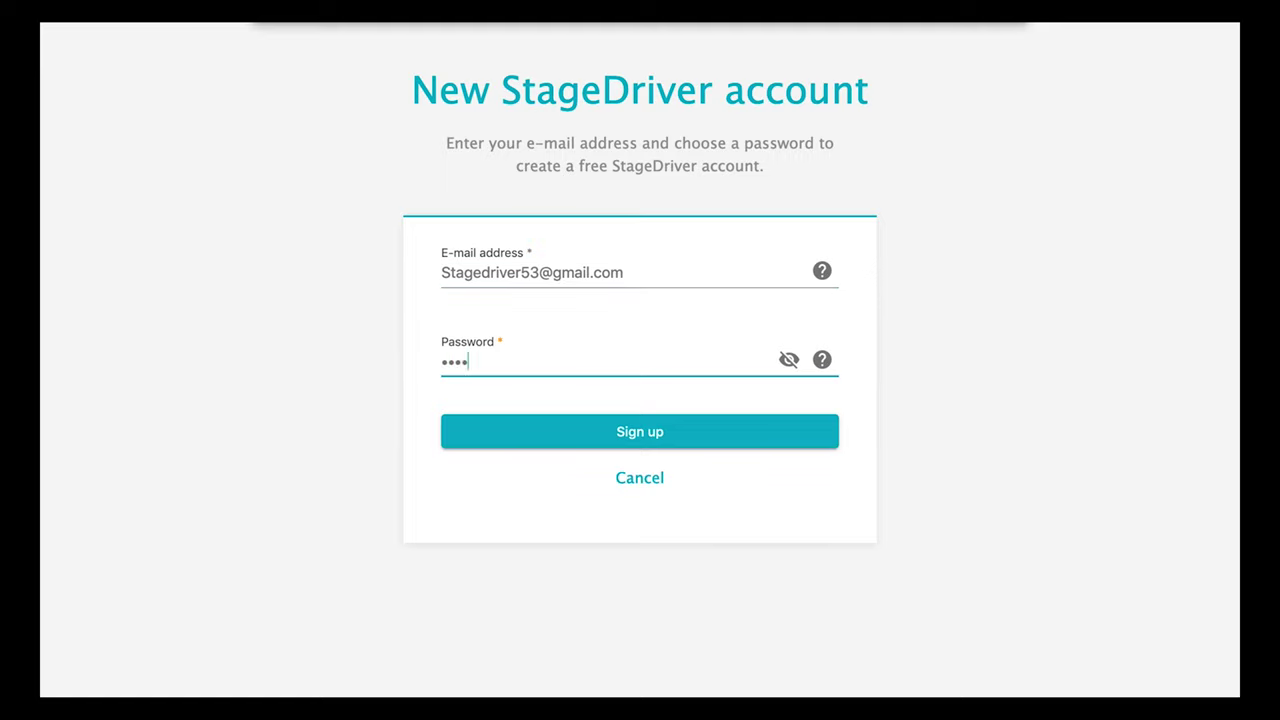
{"action": "type", "text": "******"}
Read the e-mail and password help dialogs, then submit the registration
{"action": "left_click", "coordinate": [822, 271]}
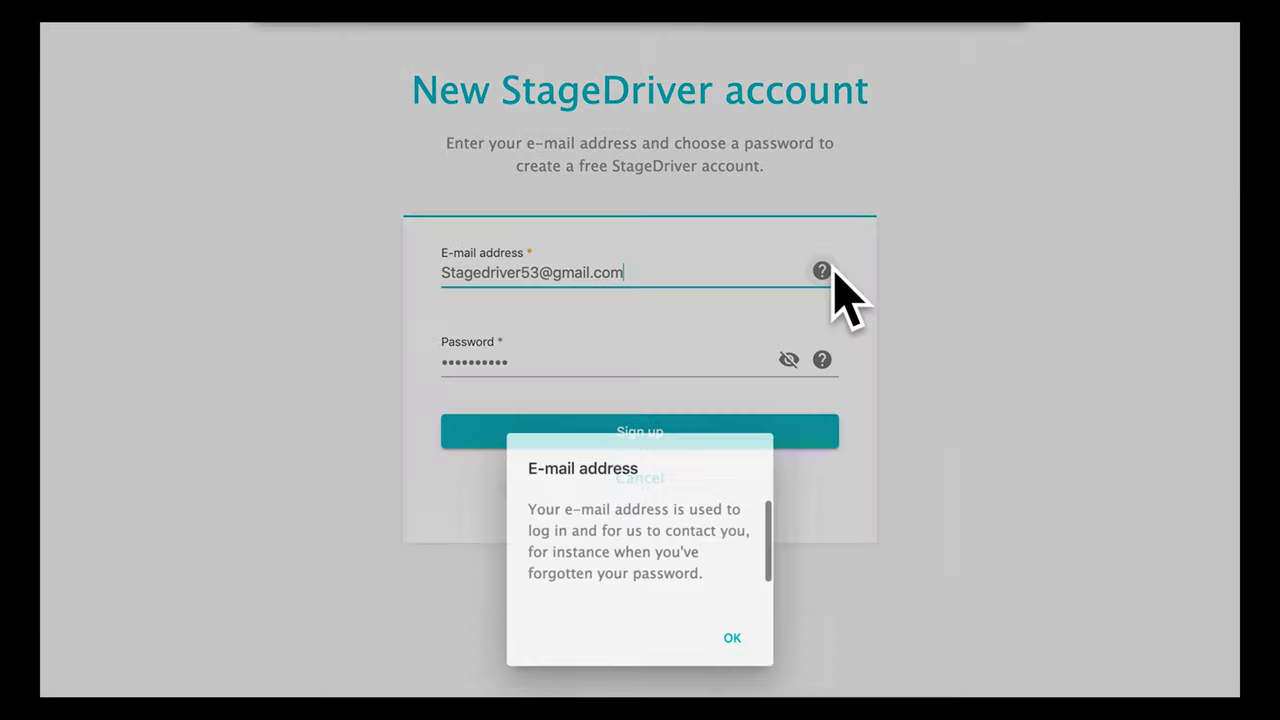
{"action": "left_click", "coordinate": [737, 645]}
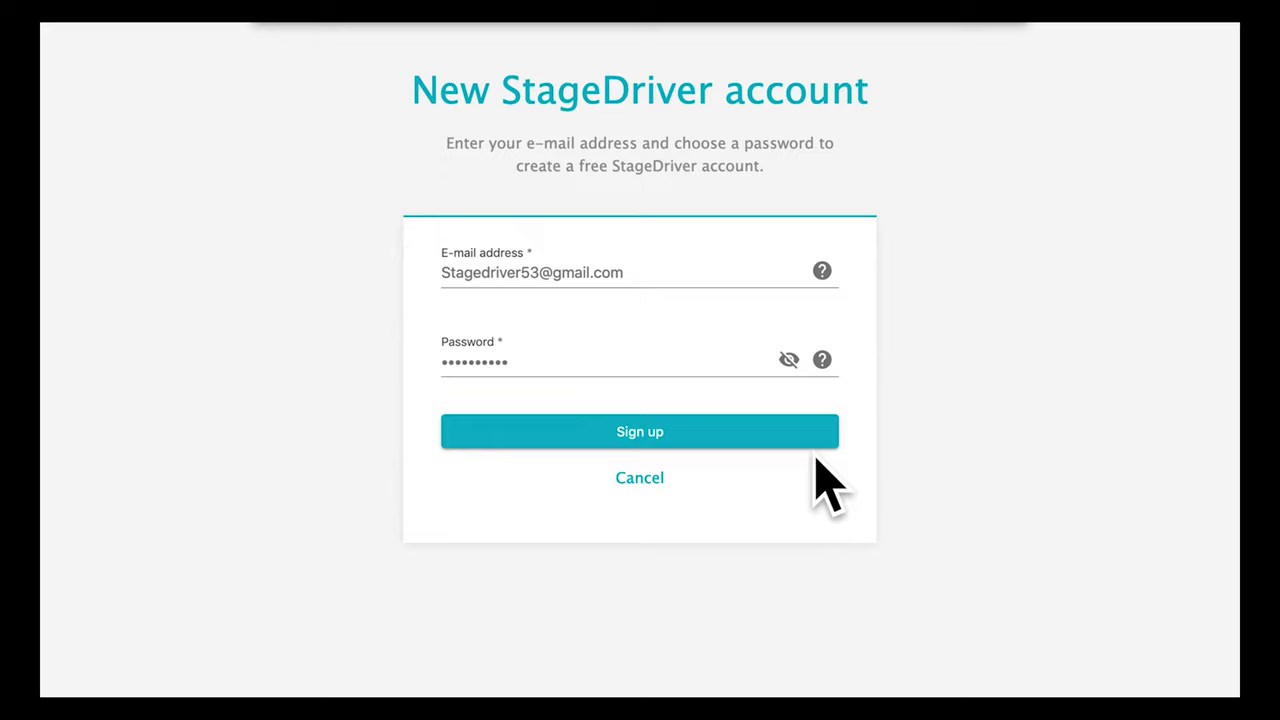
{"action": "left_click", "coordinate": [822, 360]}
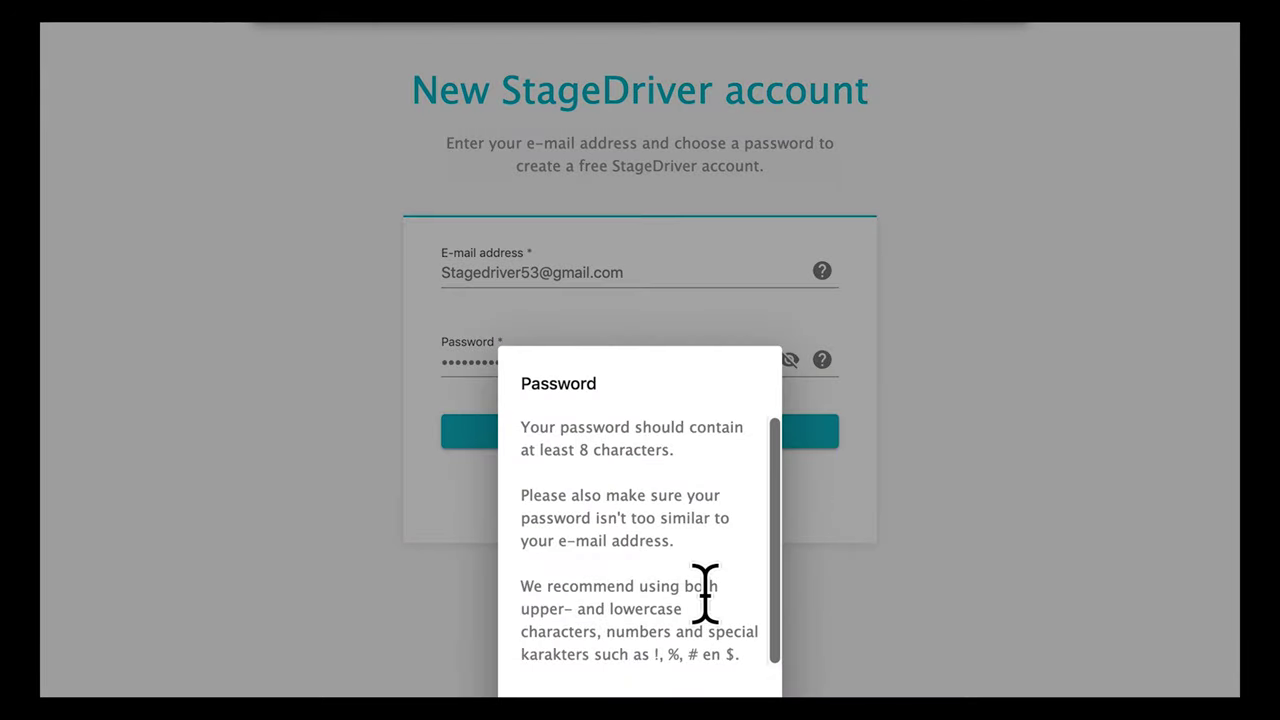
{"action": "scroll", "coordinate": [703, 571], "scroll_direction": "down", "scroll_amount": 1}
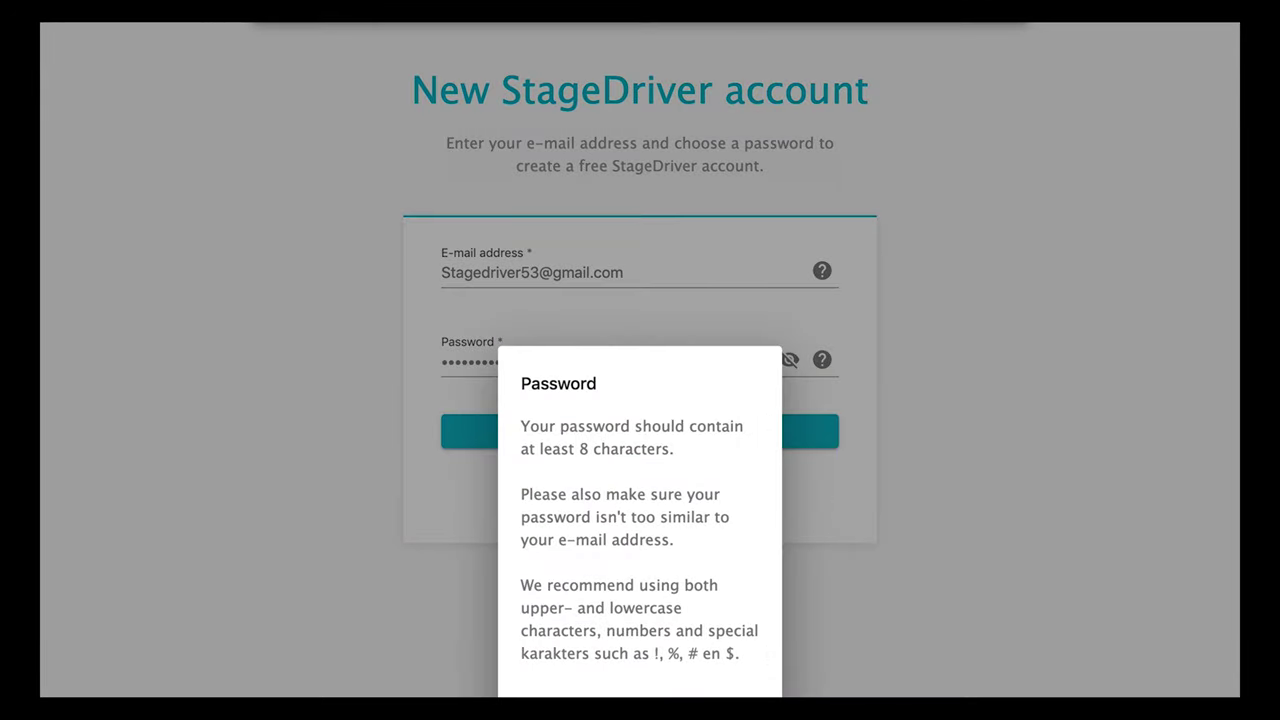
{"action": "key", "text": "Escape"}
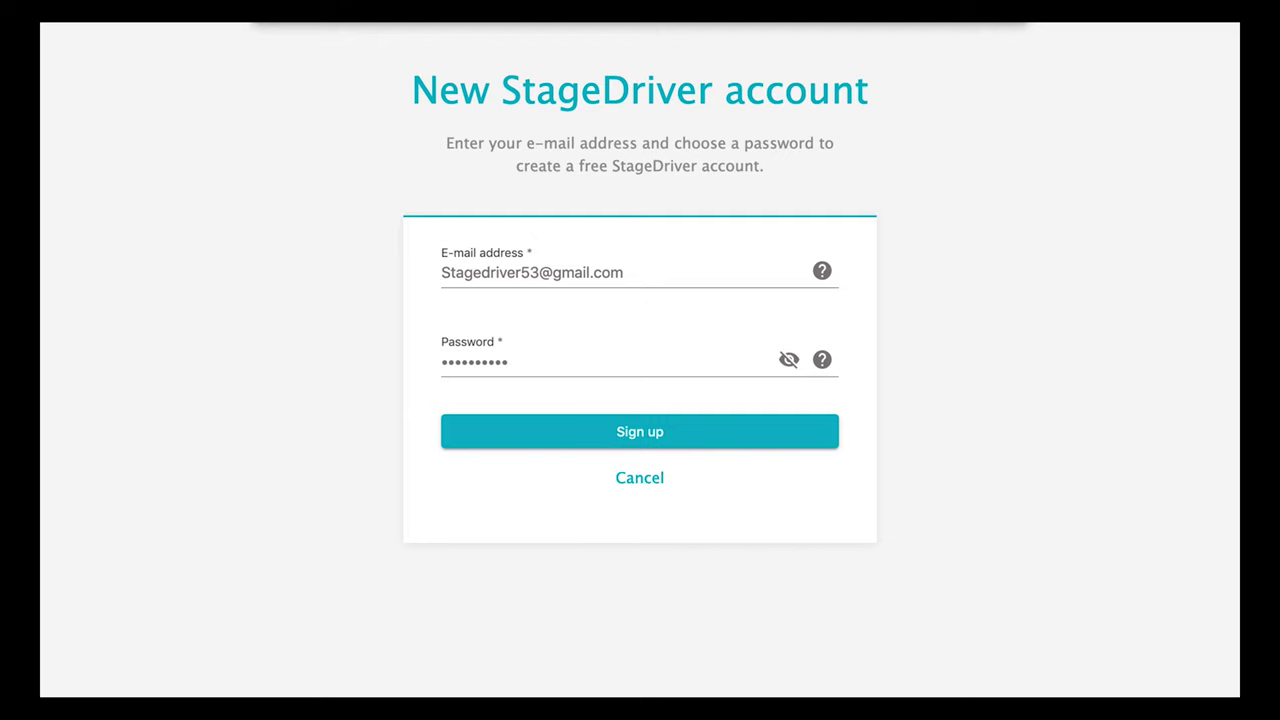
{"action": "left_click", "coordinate": [665, 437]}
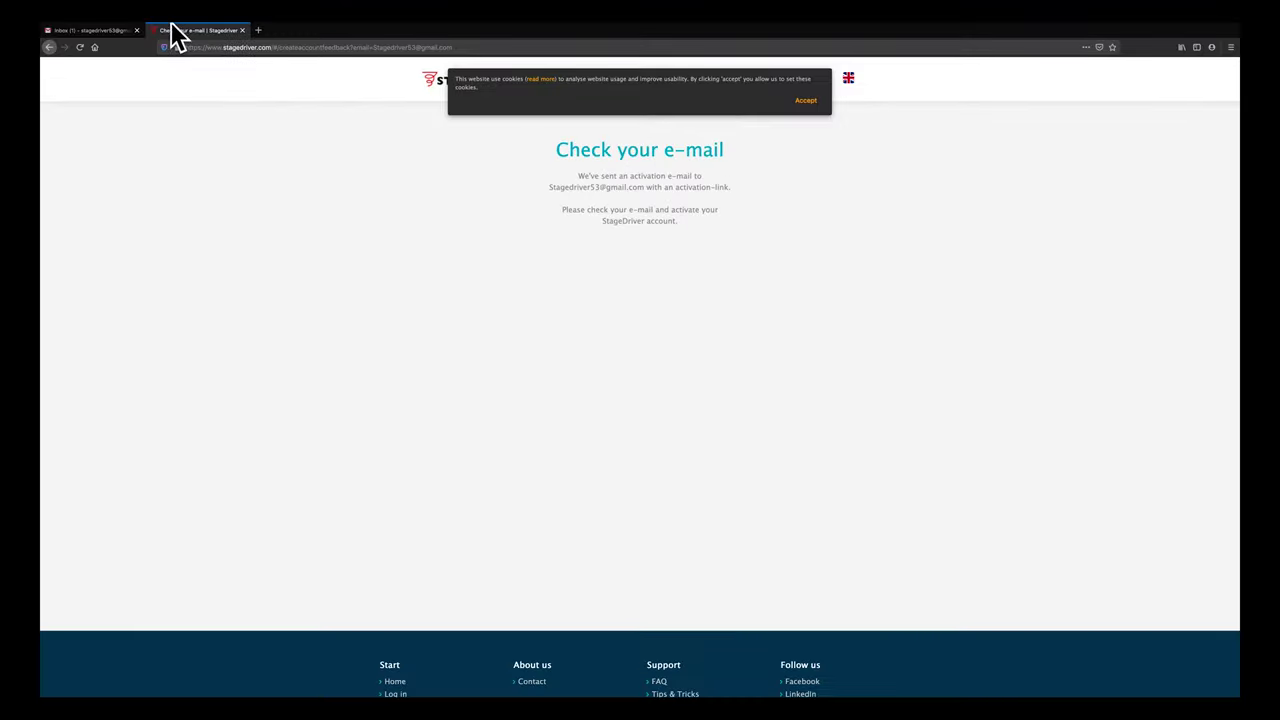
Open the StageDriver account confirmation e-mail in the Gmail inbox
{"action": "left_click", "coordinate": [95, 31]}
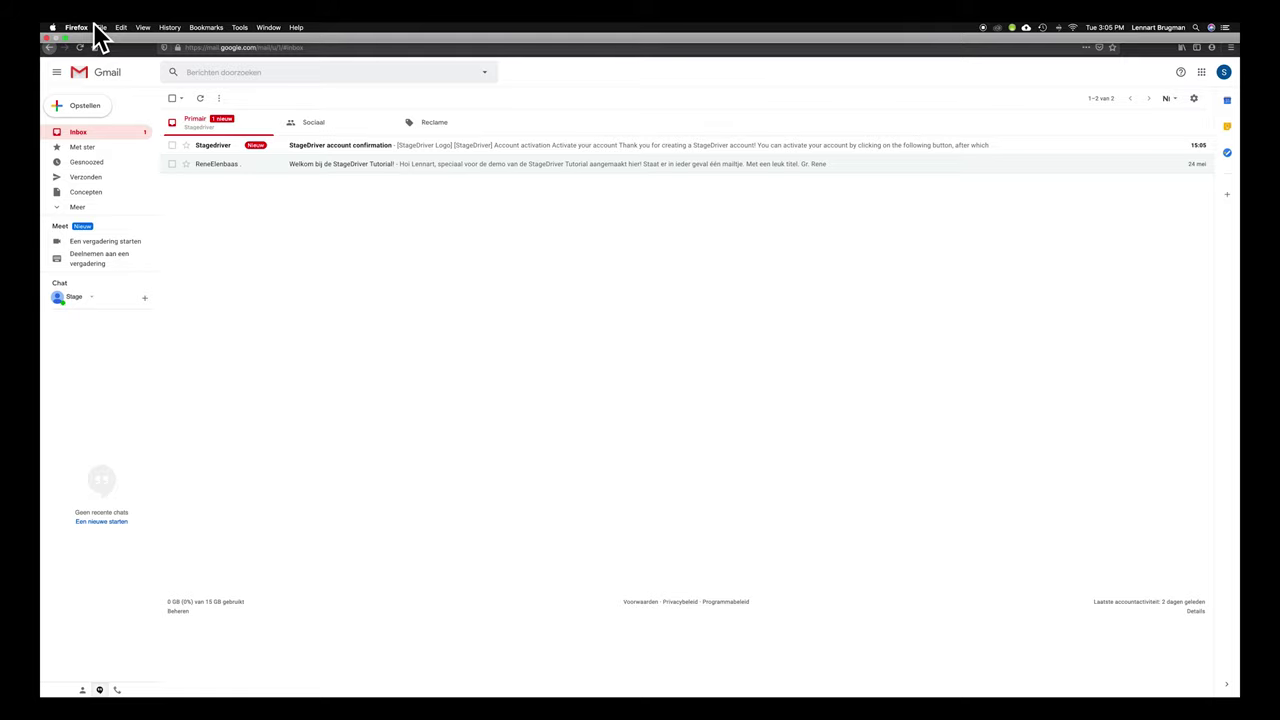
{"action": "left_click", "coordinate": [305, 147]}
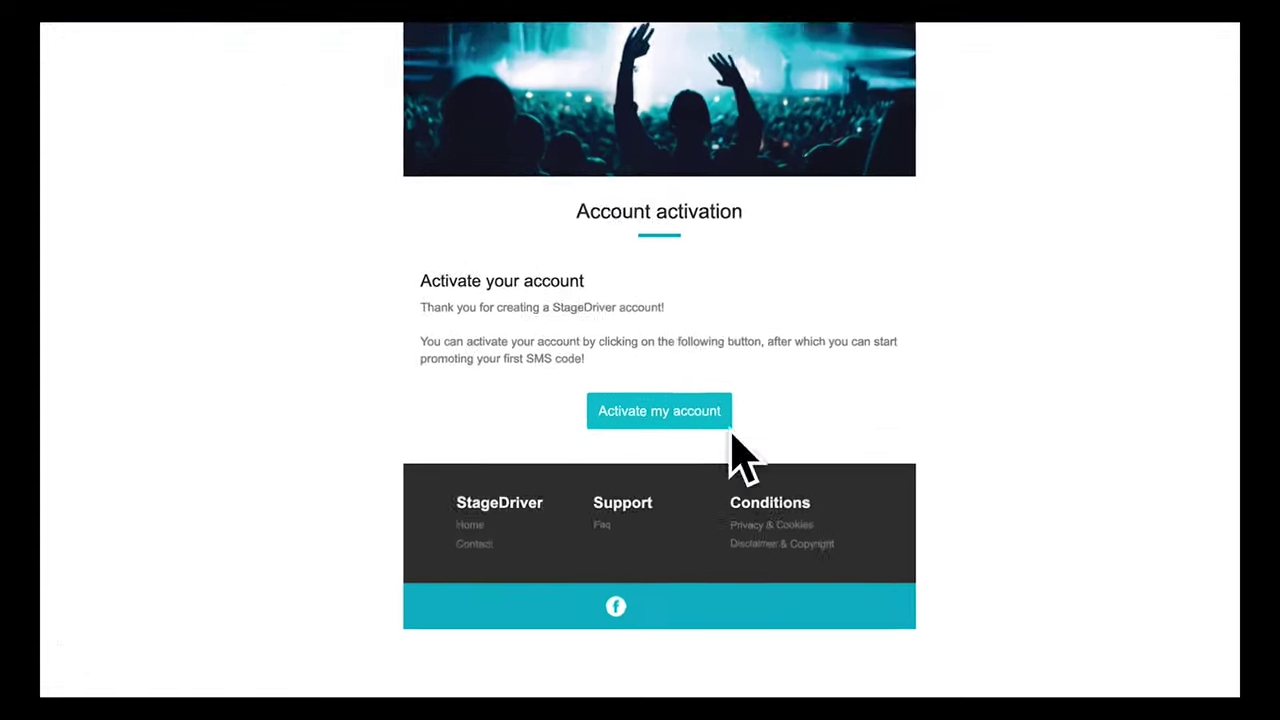
Activate the account from the e-mail link, then switch the site to Dutch and back to English
{"action": "left_click", "coordinate": [632, 395]}
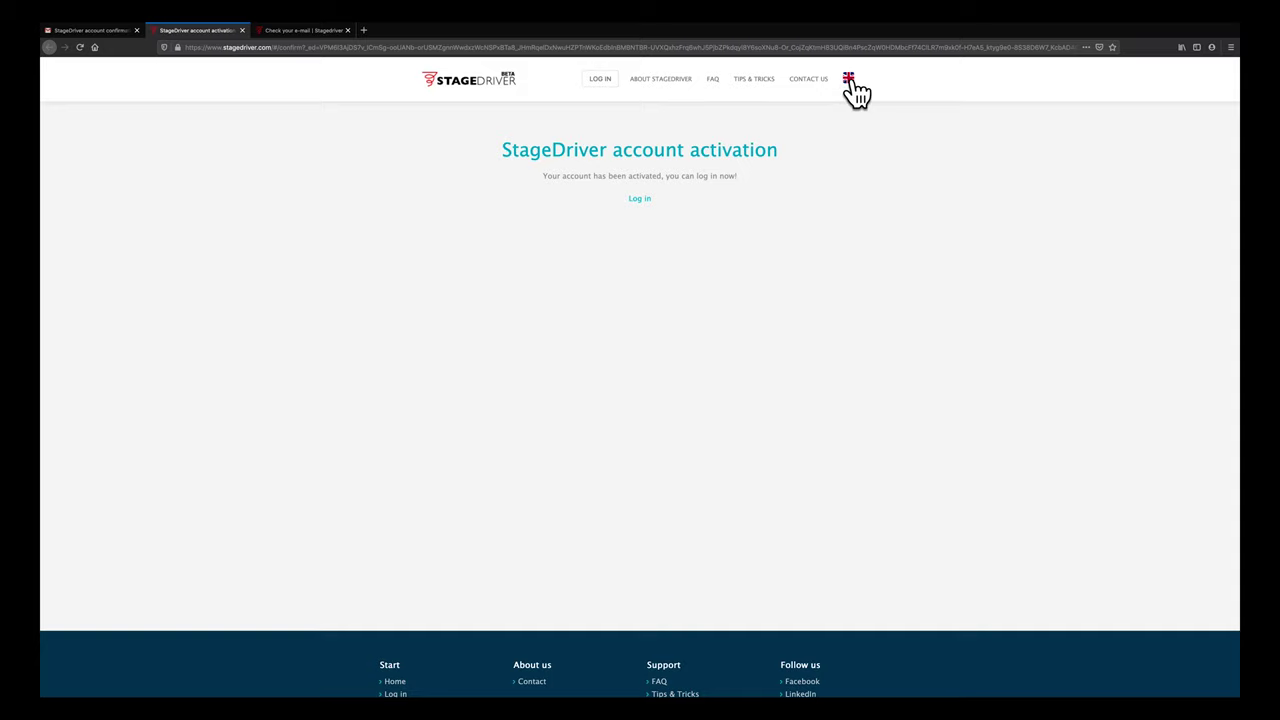
{"action": "left_click", "coordinate": [850, 82]}
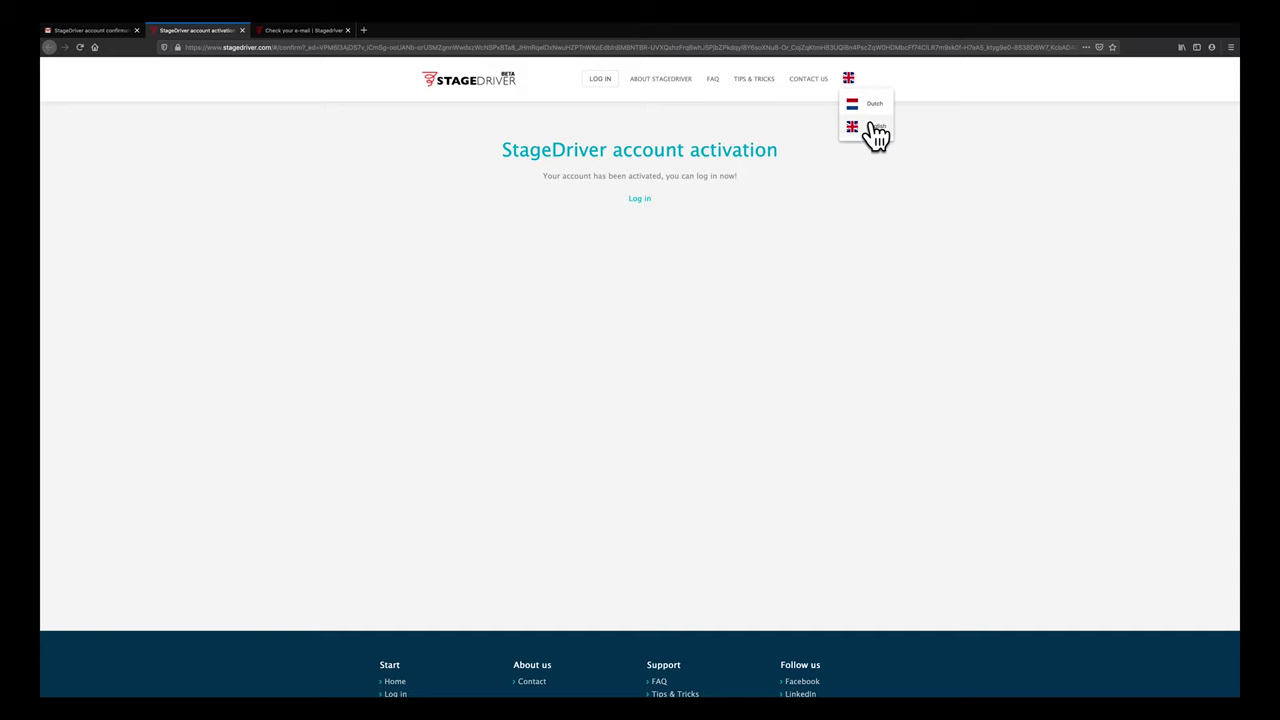
{"action": "left_click", "coordinate": [886, 108]}
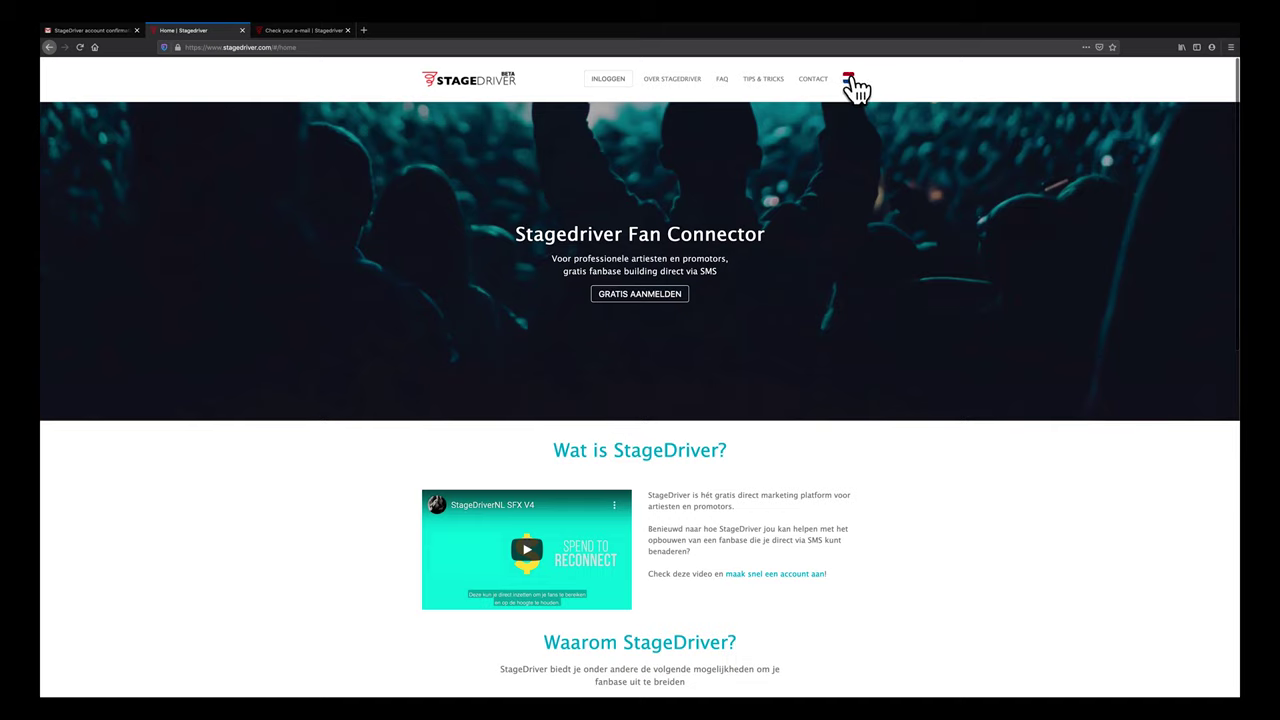
{"action": "left_click", "coordinate": [849, 80]}
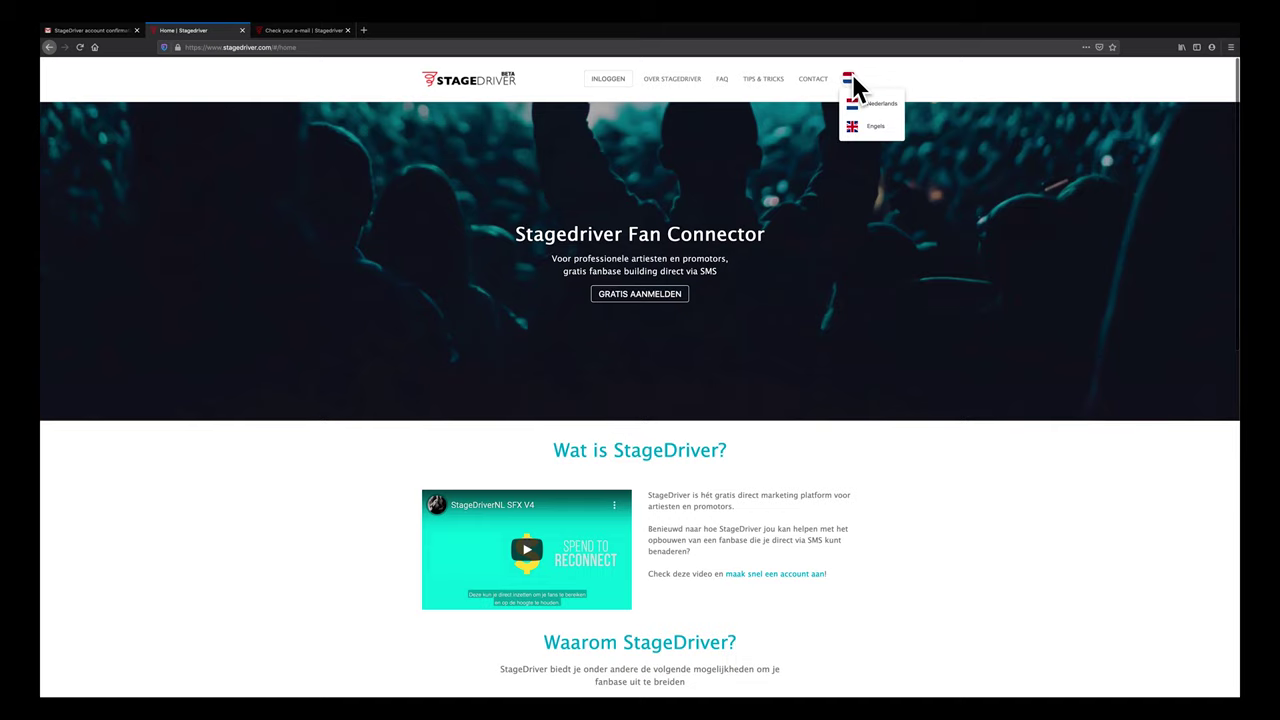
{"action": "left_click", "coordinate": [866, 130]}
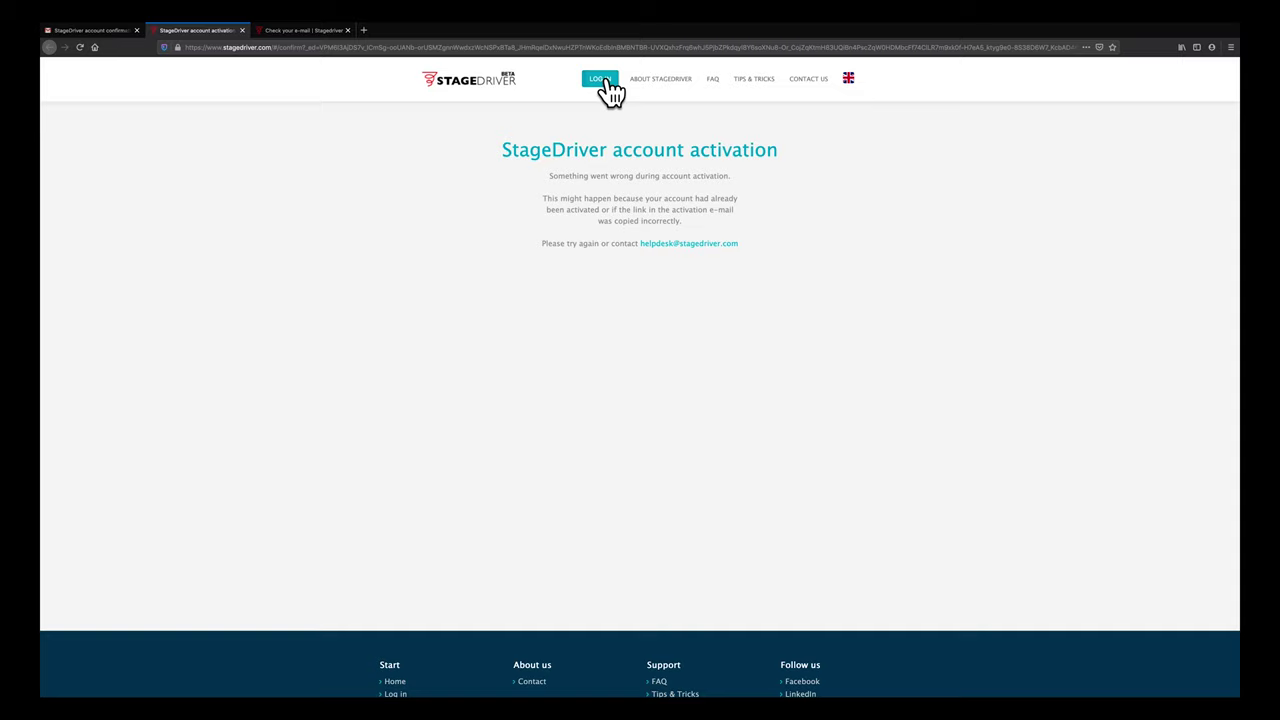
Log in to the new account and tick 'Ik ga akkoord met de voorwaarden'
{"action": "left_click", "coordinate": [605, 80]}
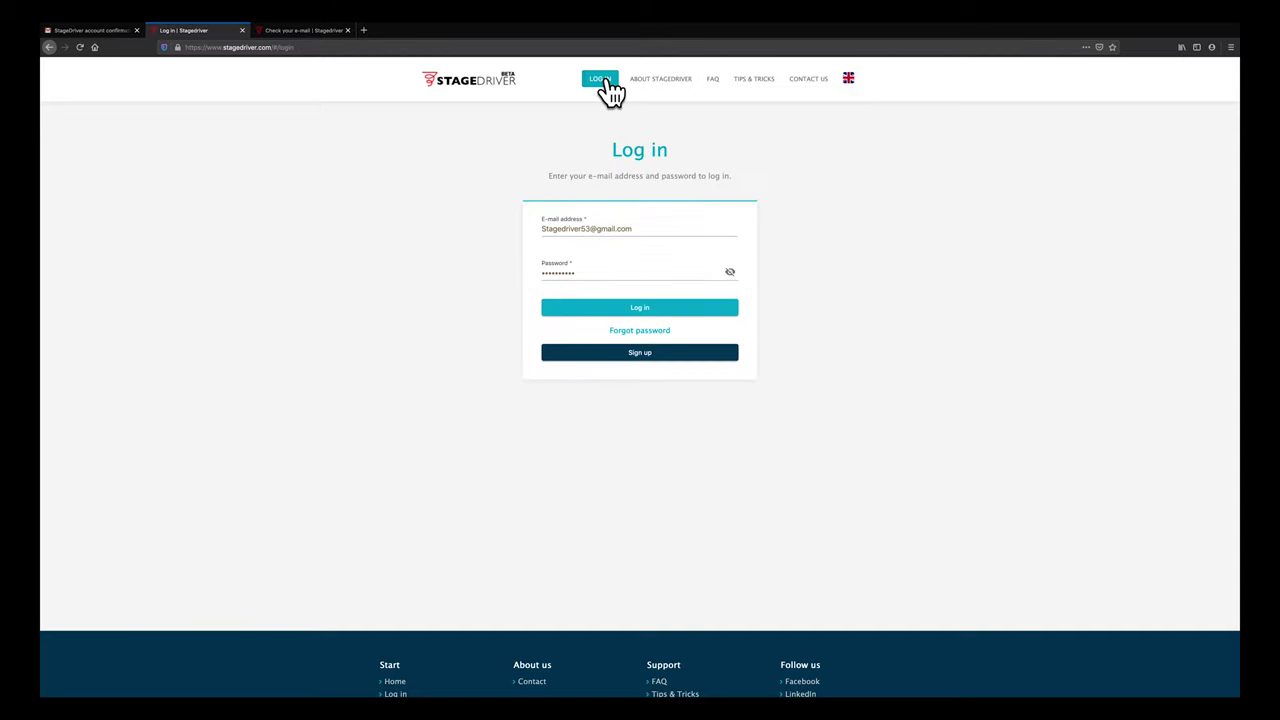
{"action": "left_click", "coordinate": [640, 308]}
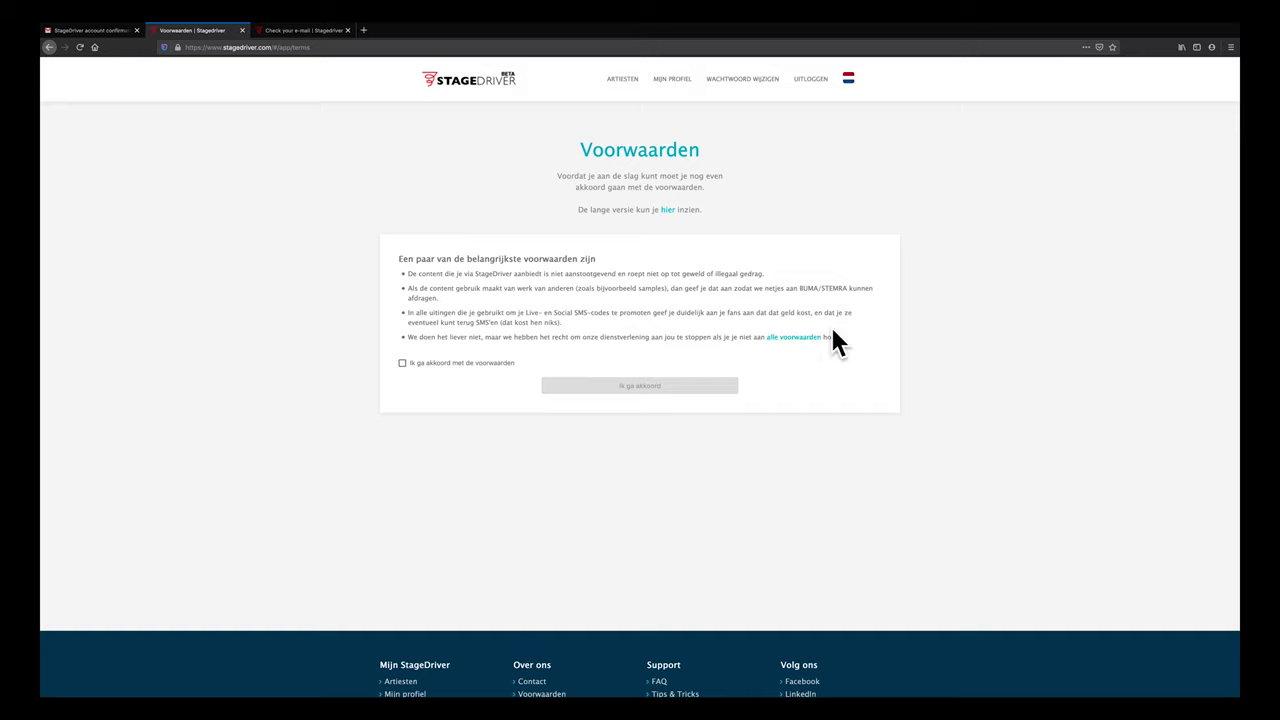
{"action": "left_click", "coordinate": [402, 363]}
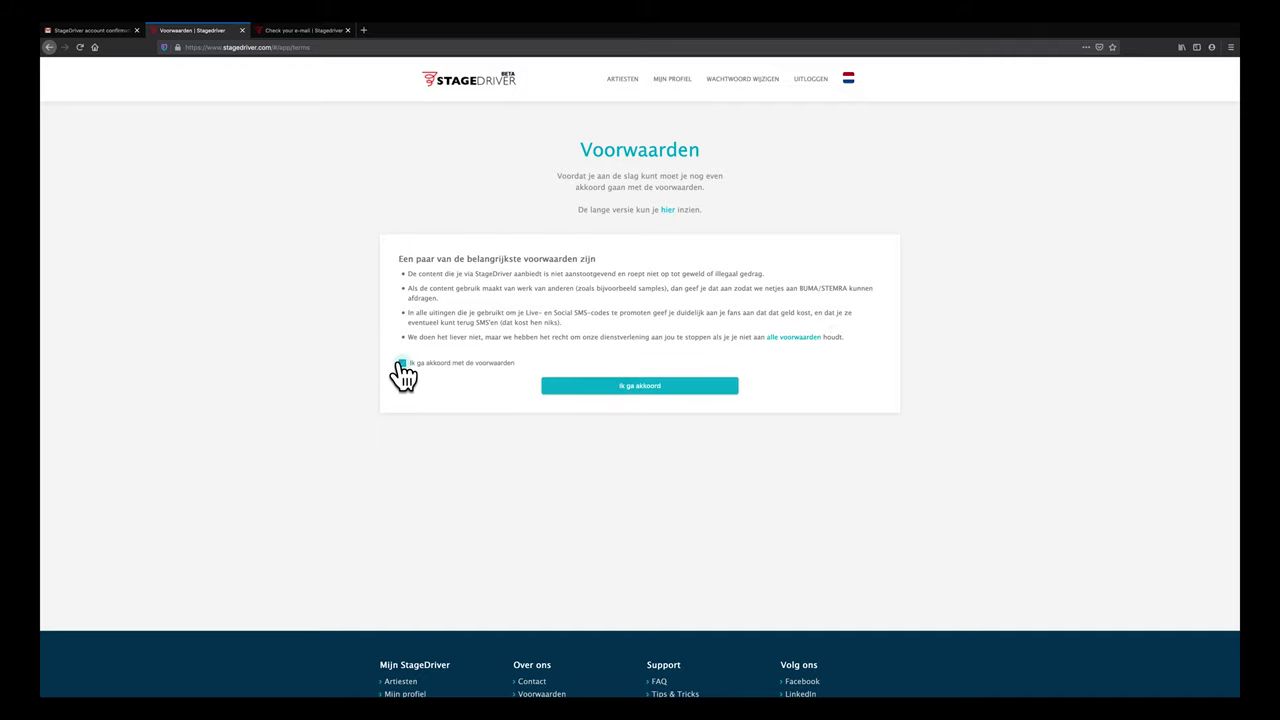
Confirm the terms with 'Ik ga akkoord' to reach the empty Artiesten page
{"action": "left_click", "coordinate": [660, 389]}
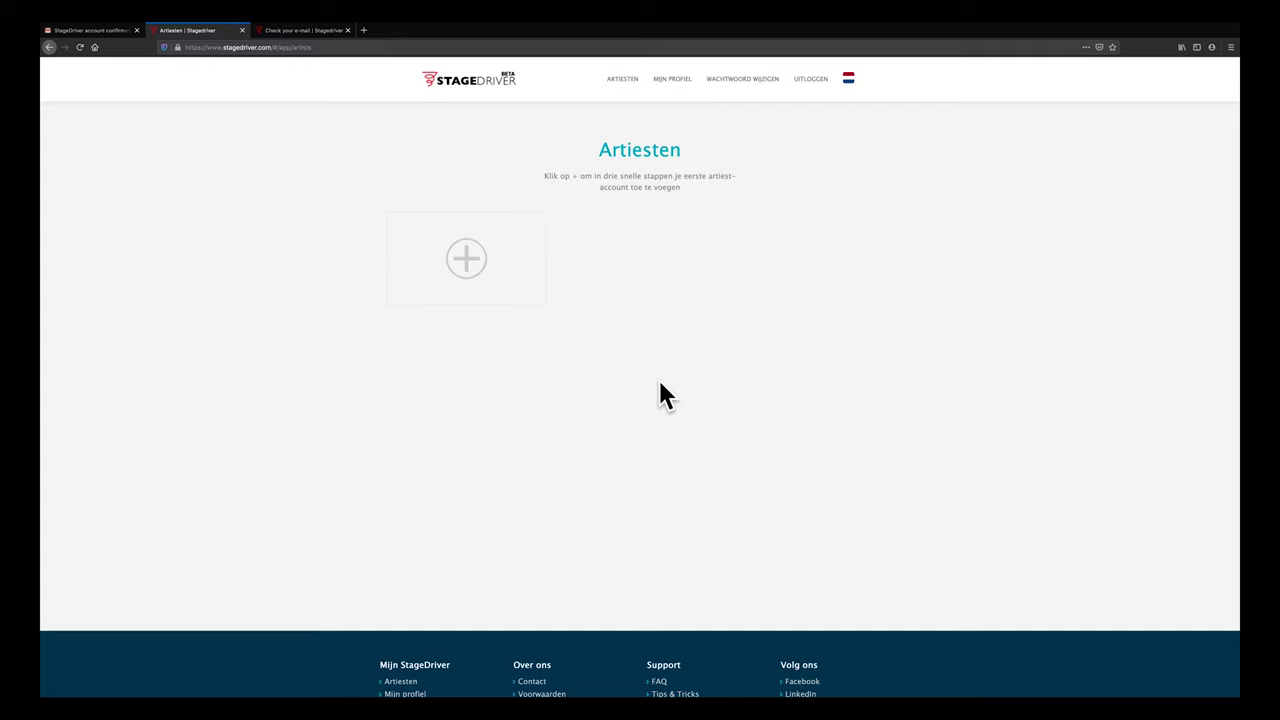
Start a new artist named 'Stagedriver' with SMS sender name 'StageDriver'
{"action": "left_click", "coordinate": [478, 260]}
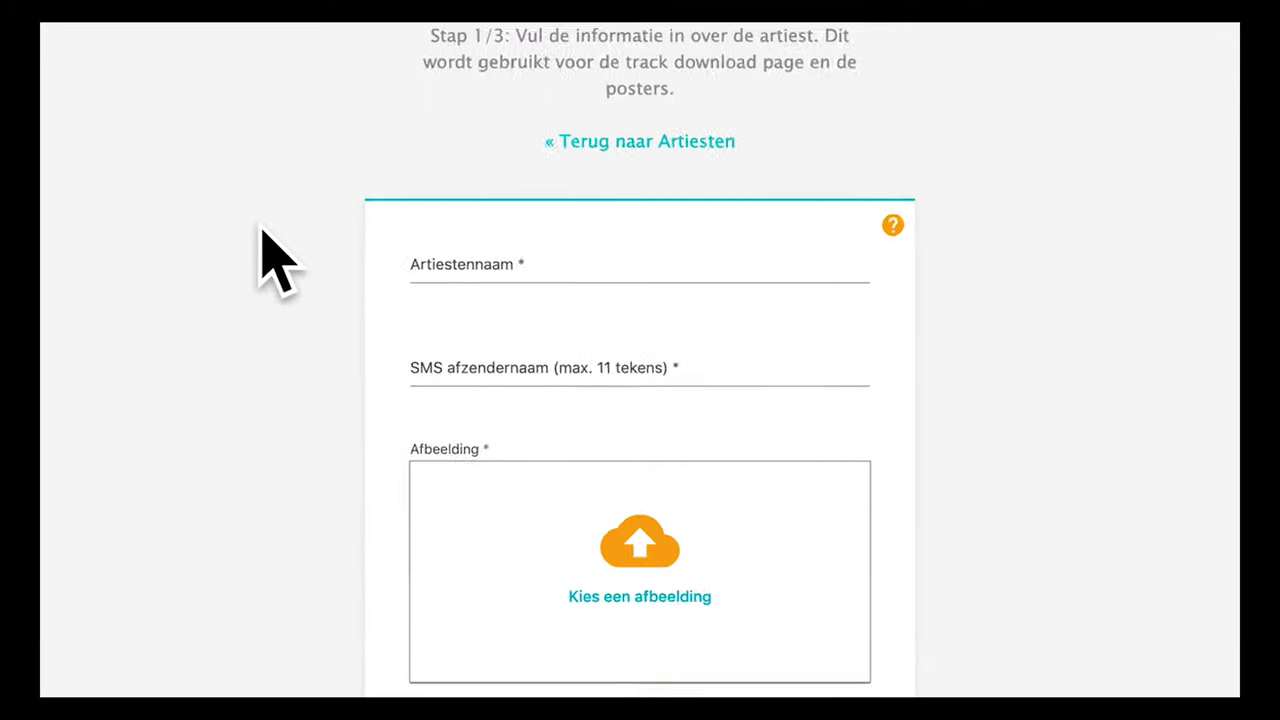
{"action": "left_click", "coordinate": [582, 255]}
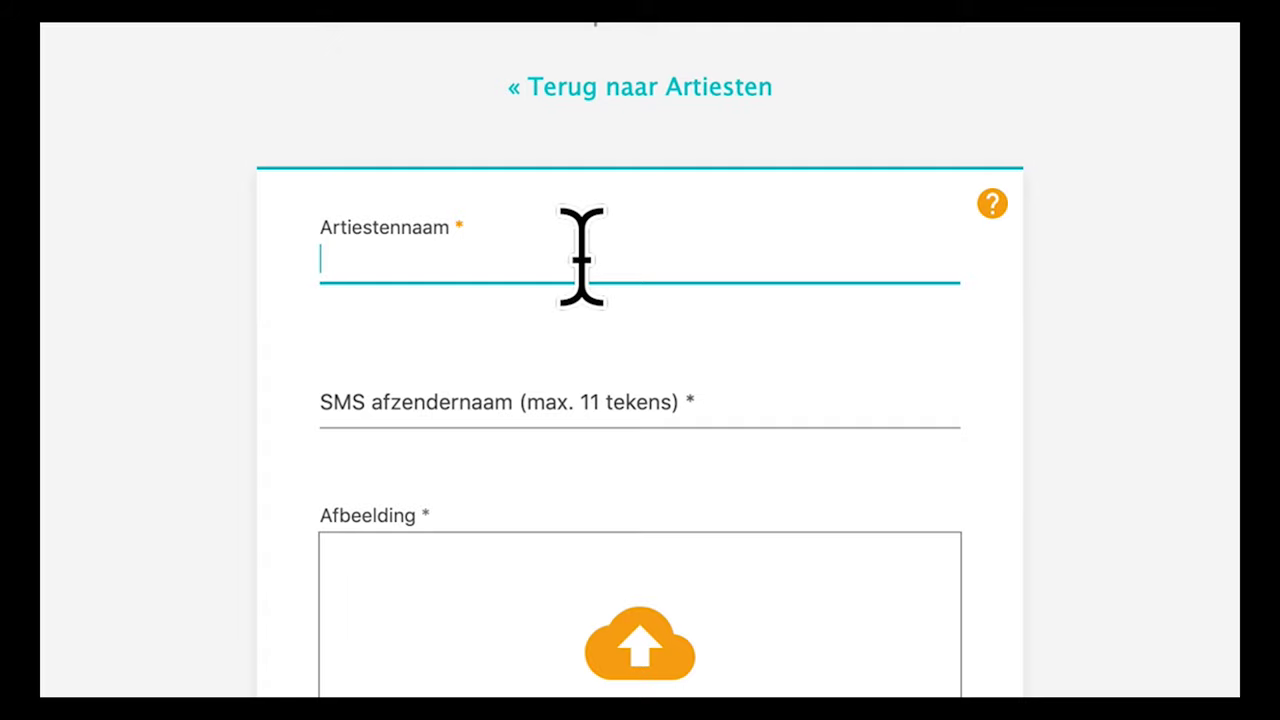
{"action": "type", "text": "Stagedriver"}
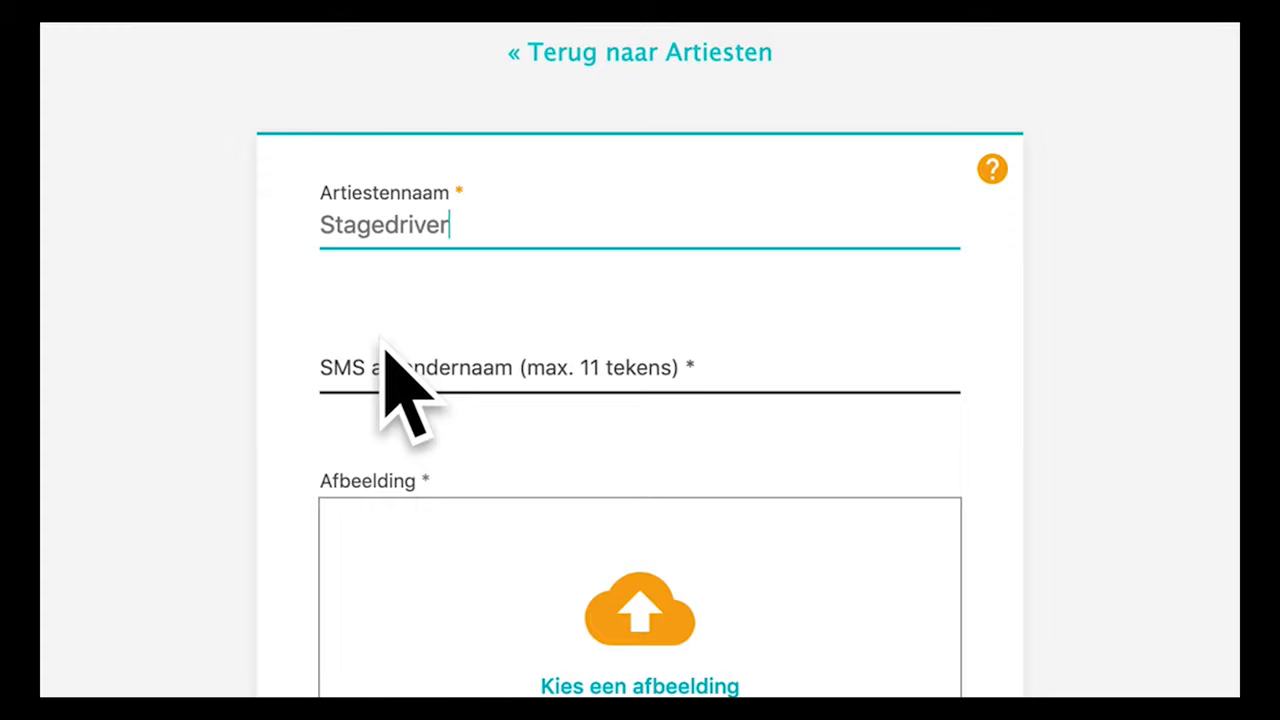
{"action": "left_click", "coordinate": [385, 345]}
{"action": "type", "text": "StageDriver"}
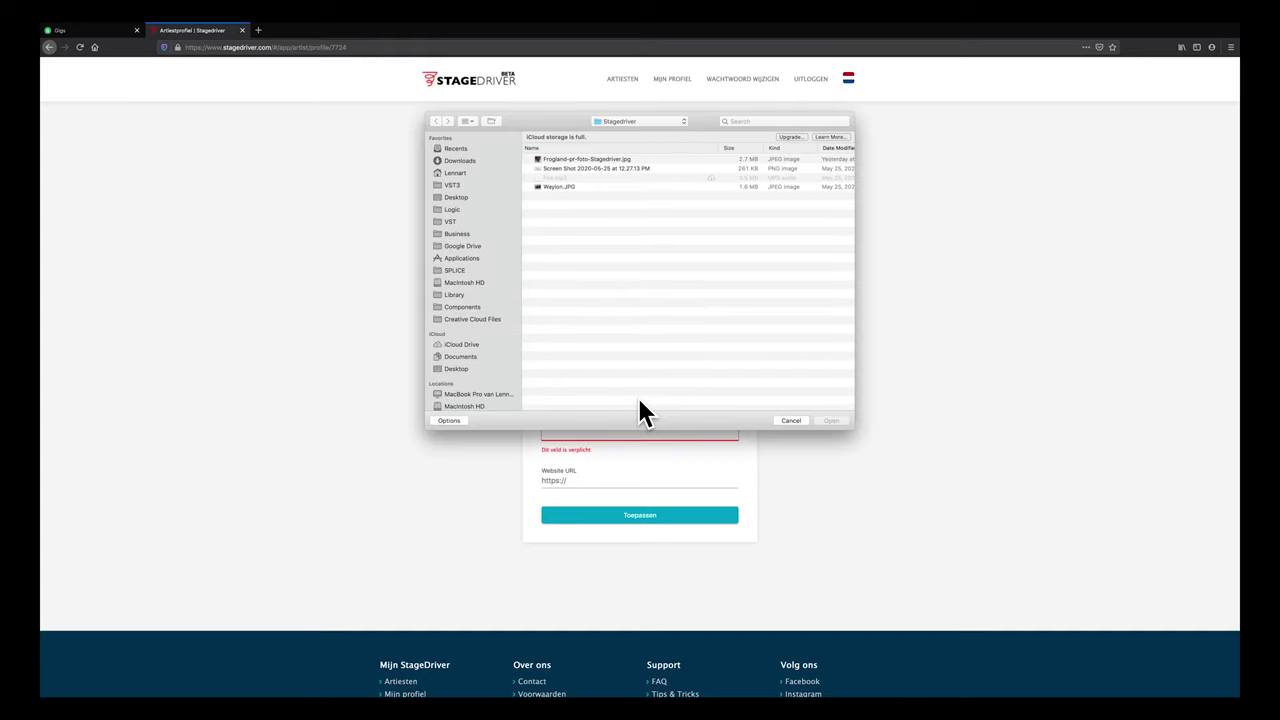
{"action": "left_click", "coordinate": [607, 160]}
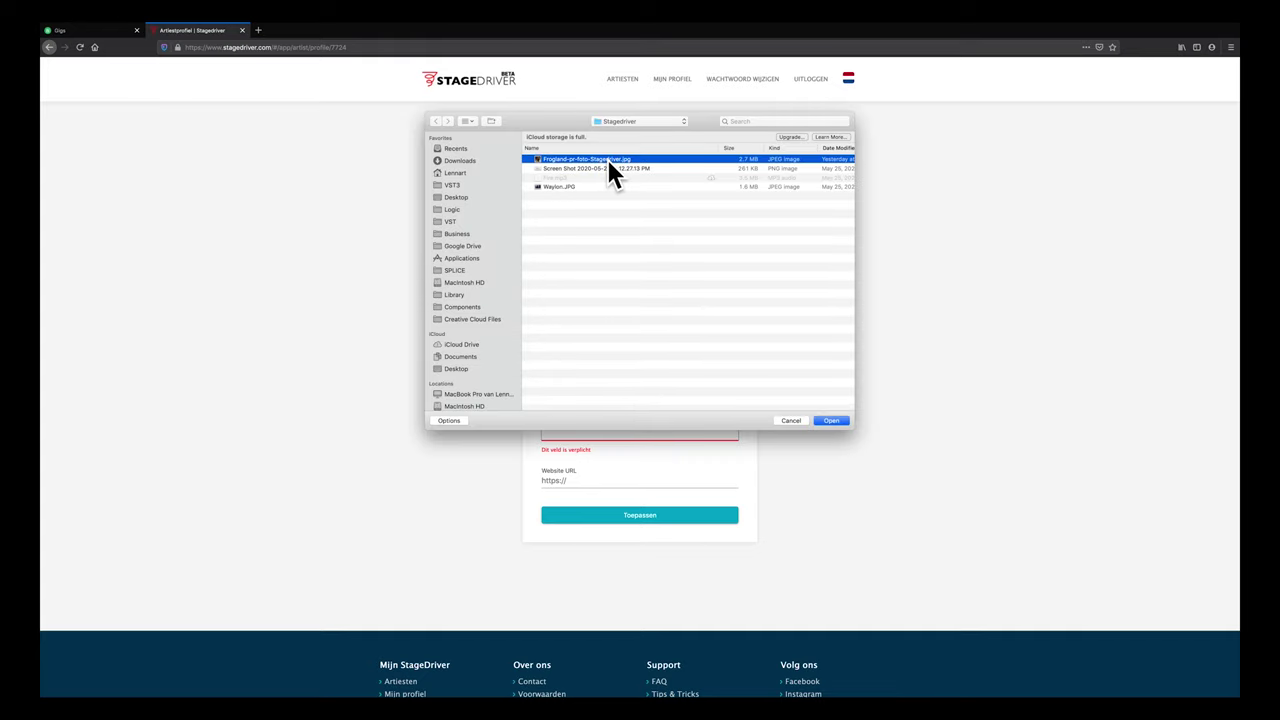
{"action": "left_click", "coordinate": [834, 420]}
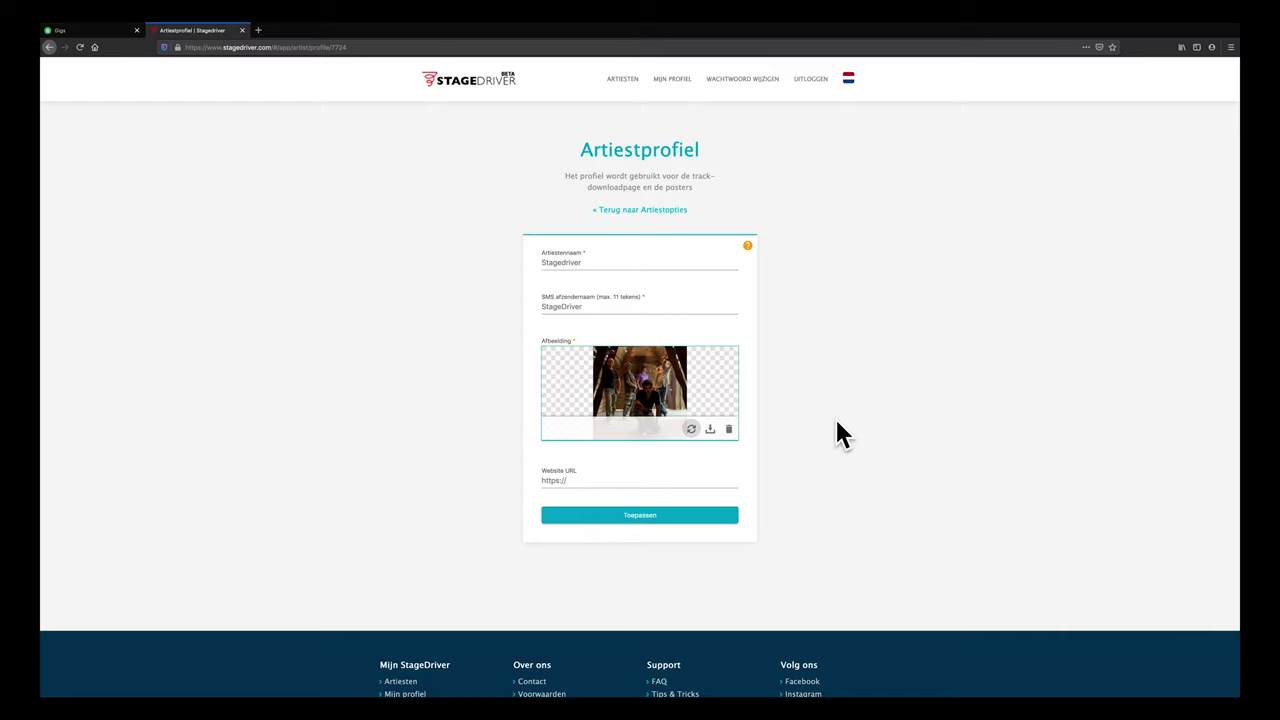
{"action": "left_click", "coordinate": [591, 479]}
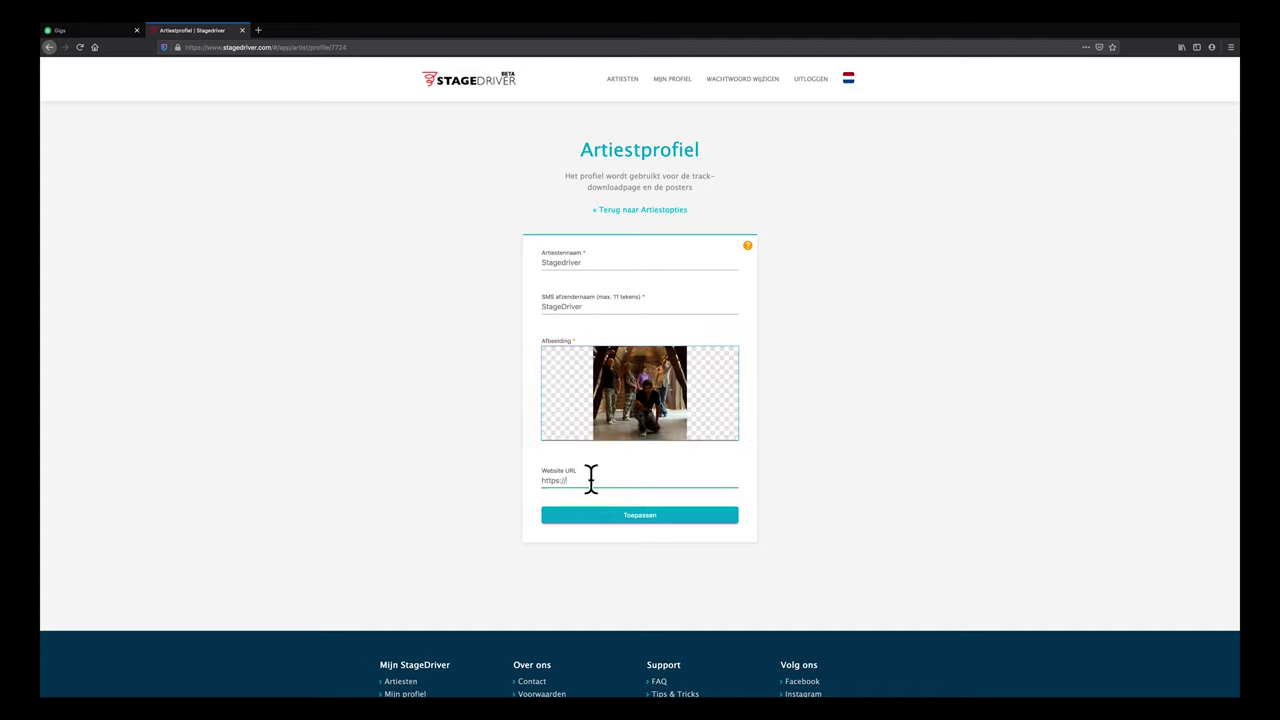
{"action": "type", "text": "www.instagram.c"}
{"action": "key", "text": "BackSpace"}
{"action": "key", "text": "BackSpace"}
{"action": "key", "text": "BackSpace"}
{"action": "key", "text": "BackSpace"}
{"action": "key", "text": "BackSpace"}
{"action": "key", "text": "BackSpace"}
{"action": "key", "text": "BackSpace"}
{"action": "key", "text": "BackSpace"}
{"action": "key", "text": "BackSpace"}
{"action": "key", "text": "BackSpace"}
{"action": "key", "text": "BackSpace"}
{"action": "key", "text": "BackSpace"}
{"action": "key", "text": "BackSpace"}
{"action": "key", "text": "BackSpace"}
{"action": "key", "text": "BackSpace"}
{"action": "type", "text": "www.spotify.com"}
{"action": "key", "text": "BackSpace"}
{"action": "key", "text": "BackSpace"}
{"action": "key", "text": "BackSpace"}
{"action": "key", "text": "BackSpace"}
{"action": "key", "text": "BackSpace"}
{"action": "key", "text": "BackSpace"}
{"action": "key", "text": "BackSpace"}
{"action": "key", "text": "BackSpace"}
{"action": "key", "text": "BackSpace"}
{"action": "key", "text": "BackSpace"}
{"action": "type", "text": "tagedriver.com"}
{"action": "left_click", "coordinate": [659, 515]}
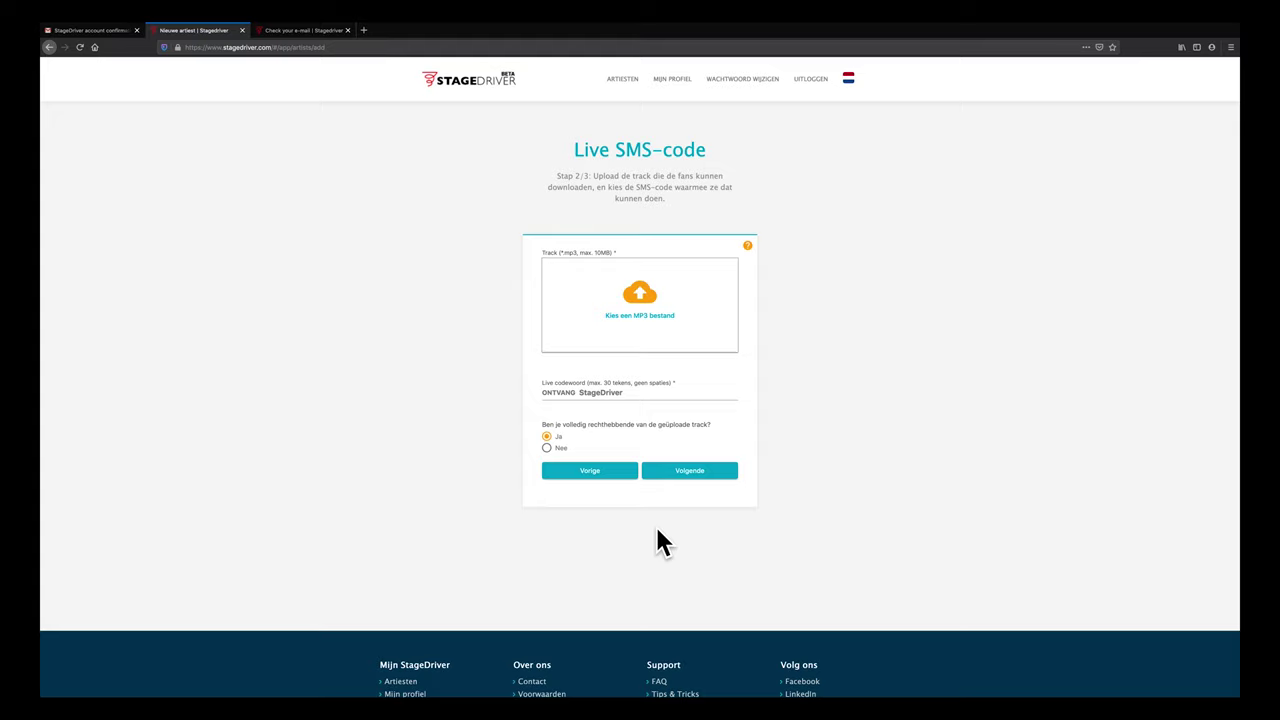
Upload Fire.mp3 as the downloadable track and play it back
{"action": "left_click", "coordinate": [638, 308]}
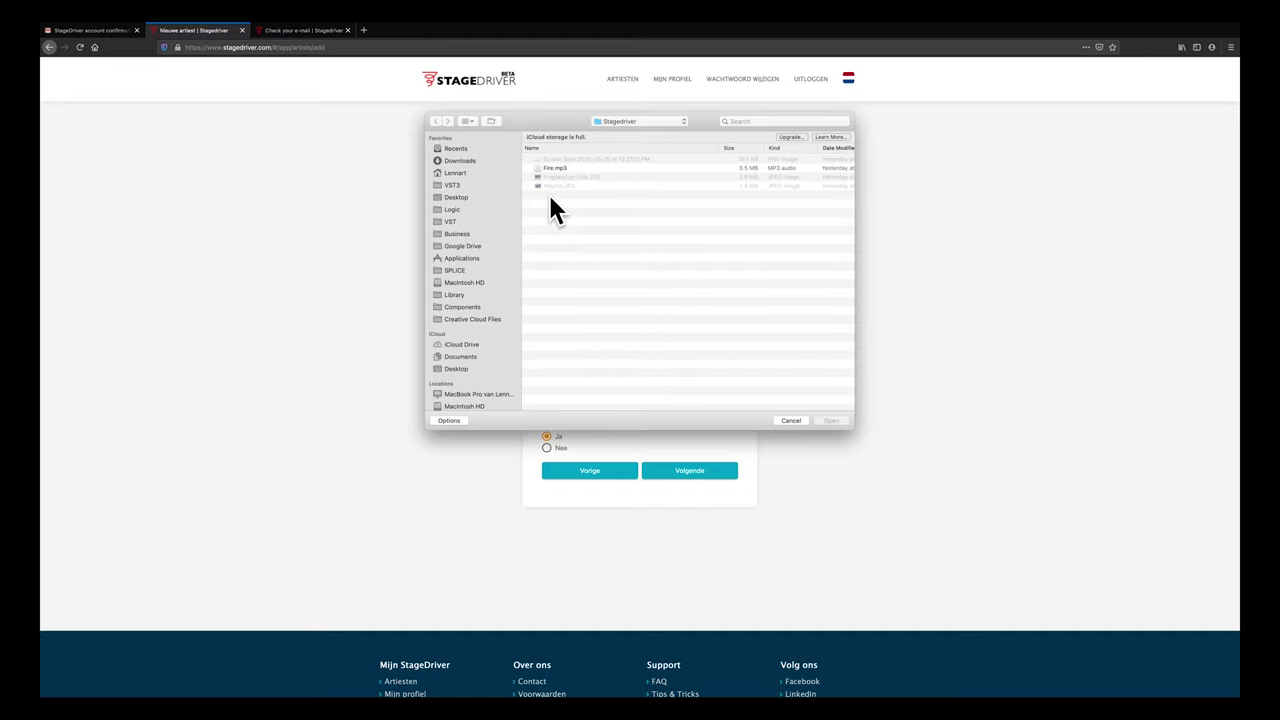
{"action": "left_click", "coordinate": [552, 170]}
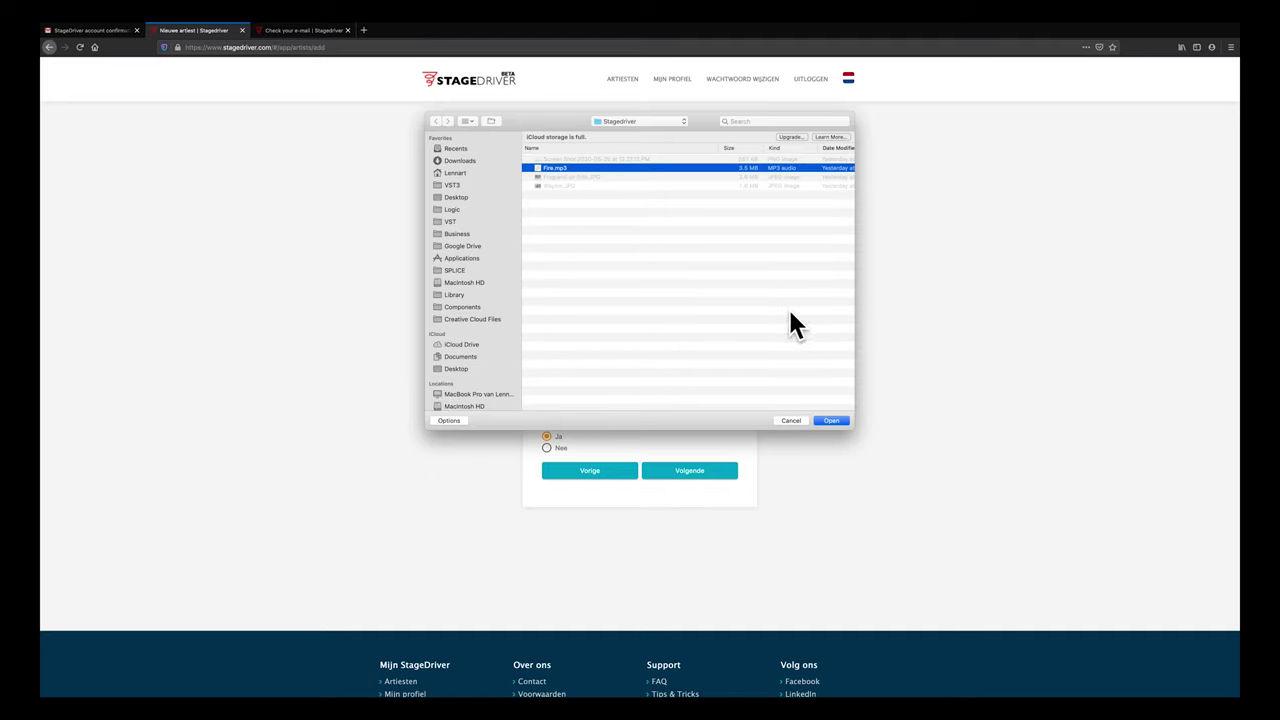
{"action": "left_click", "coordinate": [830, 420]}
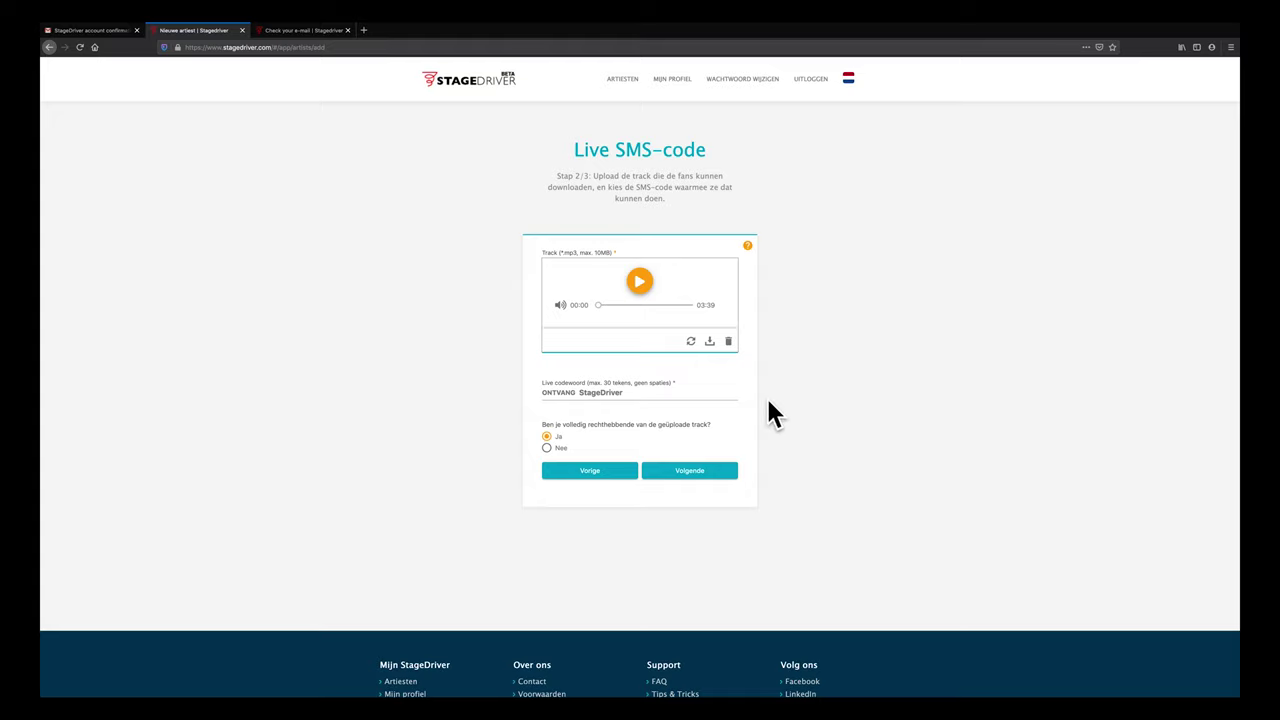
{"action": "left_click", "coordinate": [640, 280]}
Review the live codeword ONTVANG StageDriver, leaving it unchanged
{"action": "left_click", "coordinate": [614, 398]}
{"action": "left_click_drag", "start_coordinate": [623, 394], "coordinate": [534, 391]}
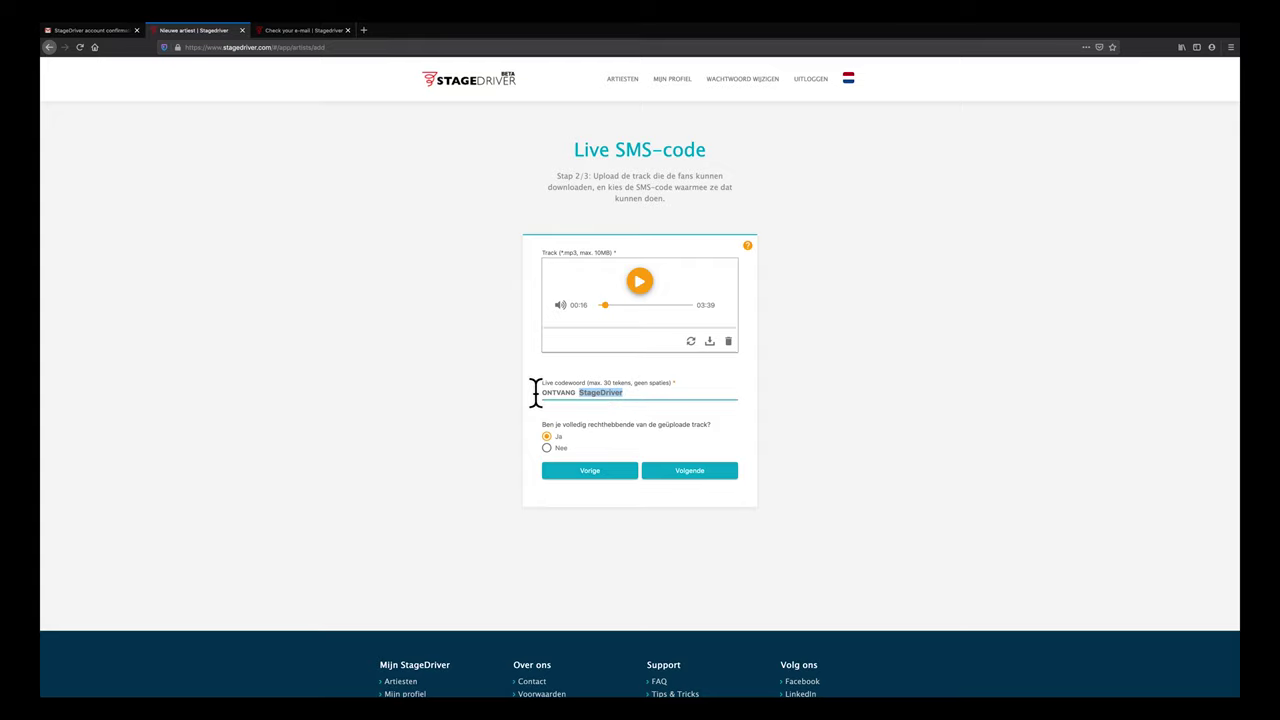
{"action": "left_click", "coordinate": [623, 391]}
{"action": "left_click_drag", "start_coordinate": [643, 397], "coordinate": [514, 386]}
{"action": "left_click", "coordinate": [630, 394]}
Switch track rights to Nee and back to Ja, then advance to Auto reply
{"action": "left_click", "coordinate": [547, 448]}
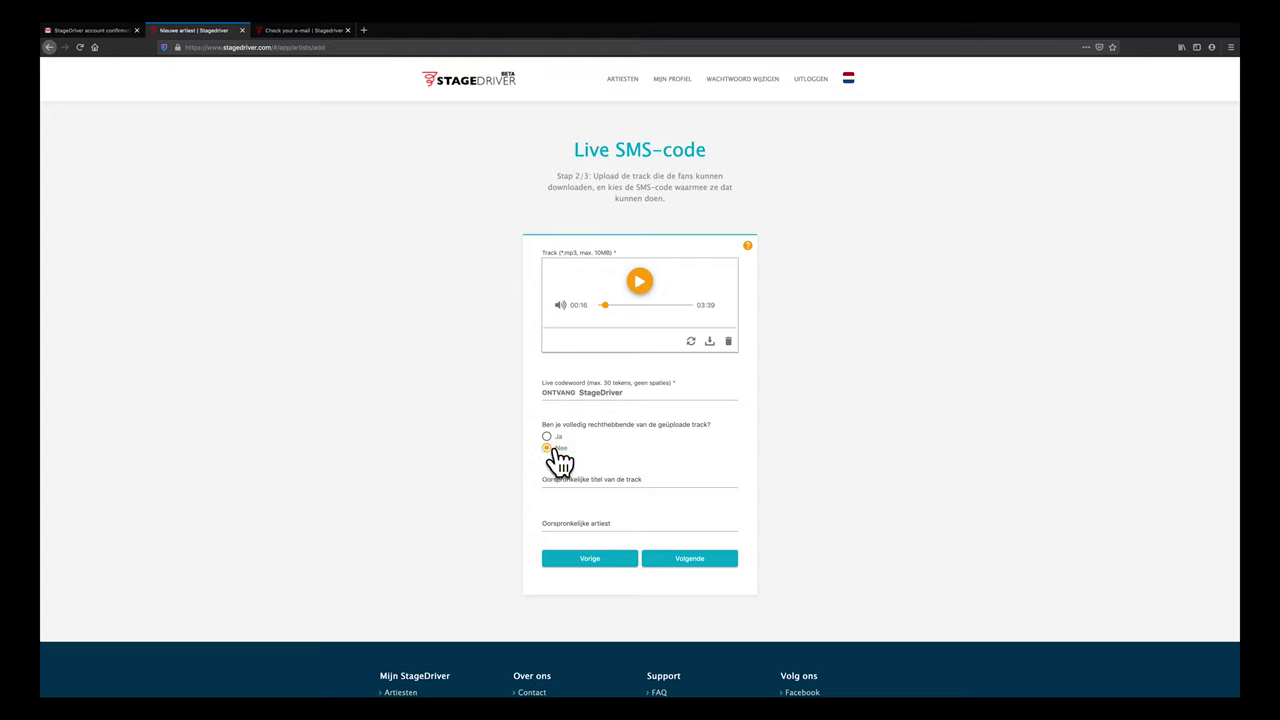
{"action": "left_click", "coordinate": [623, 478]}
{"action": "left_click", "coordinate": [598, 522]}
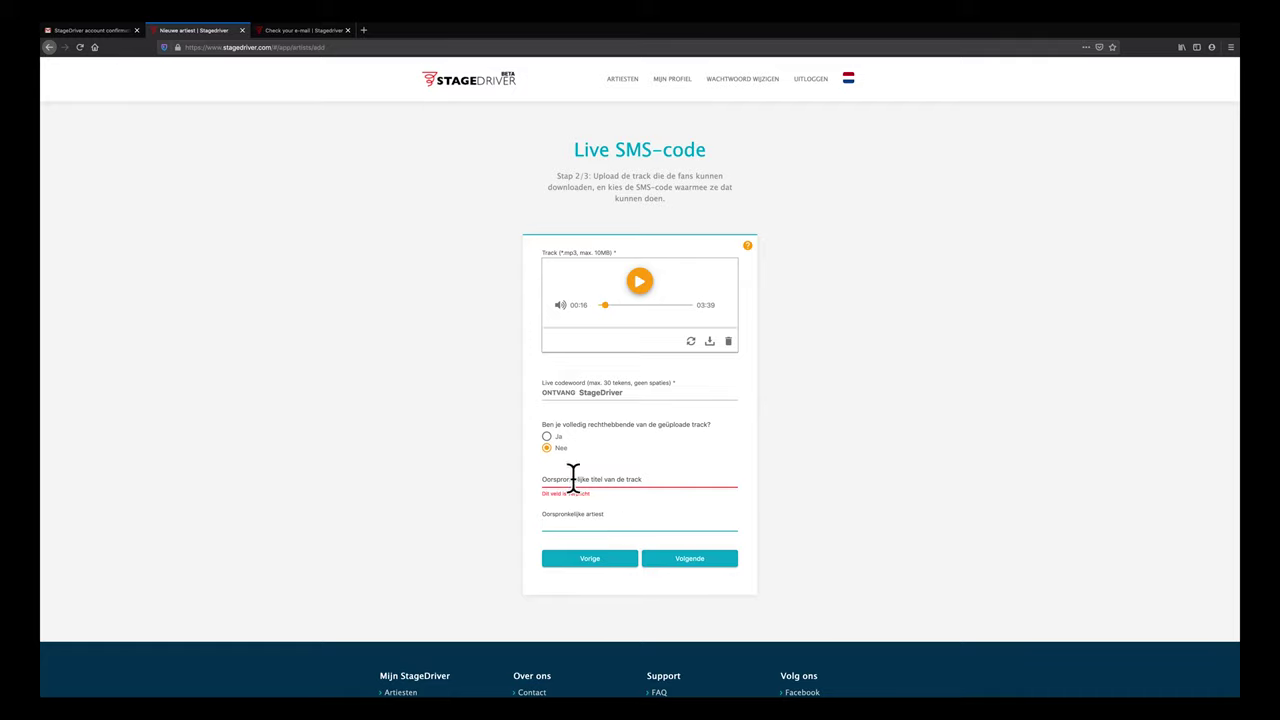
{"action": "left_click", "coordinate": [546, 436]}
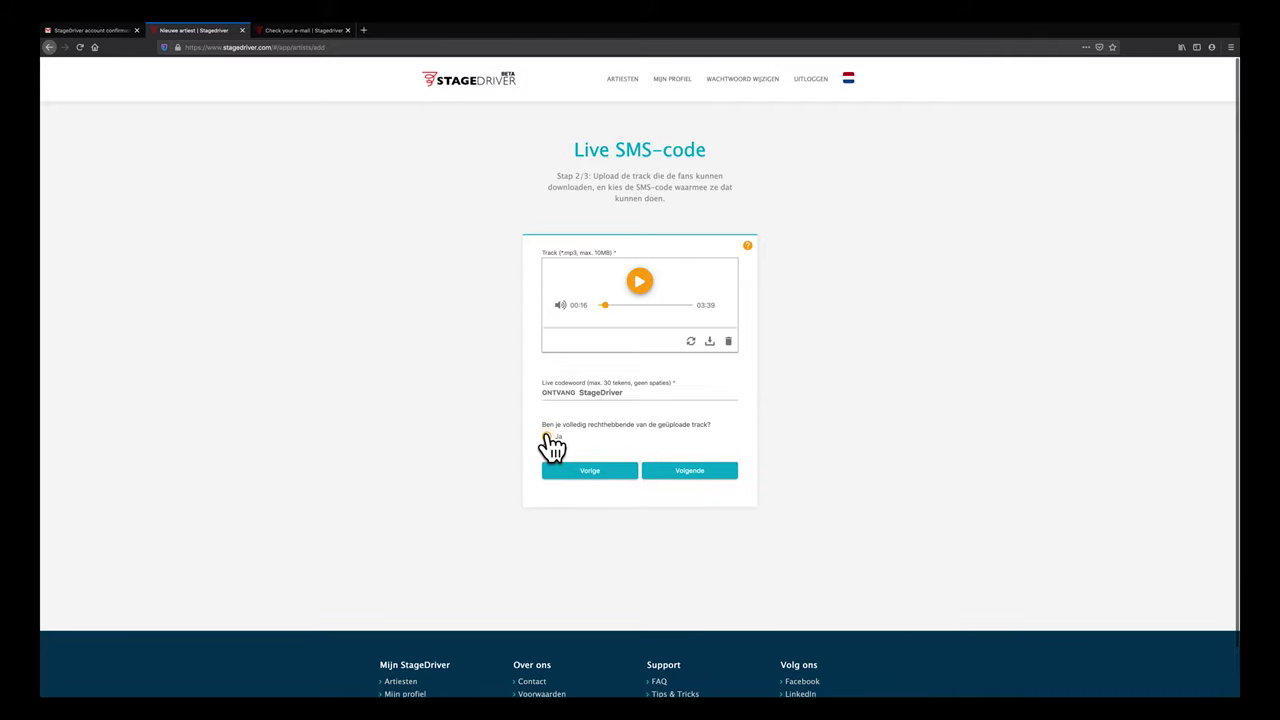
{"action": "left_click", "coordinate": [720, 472]}
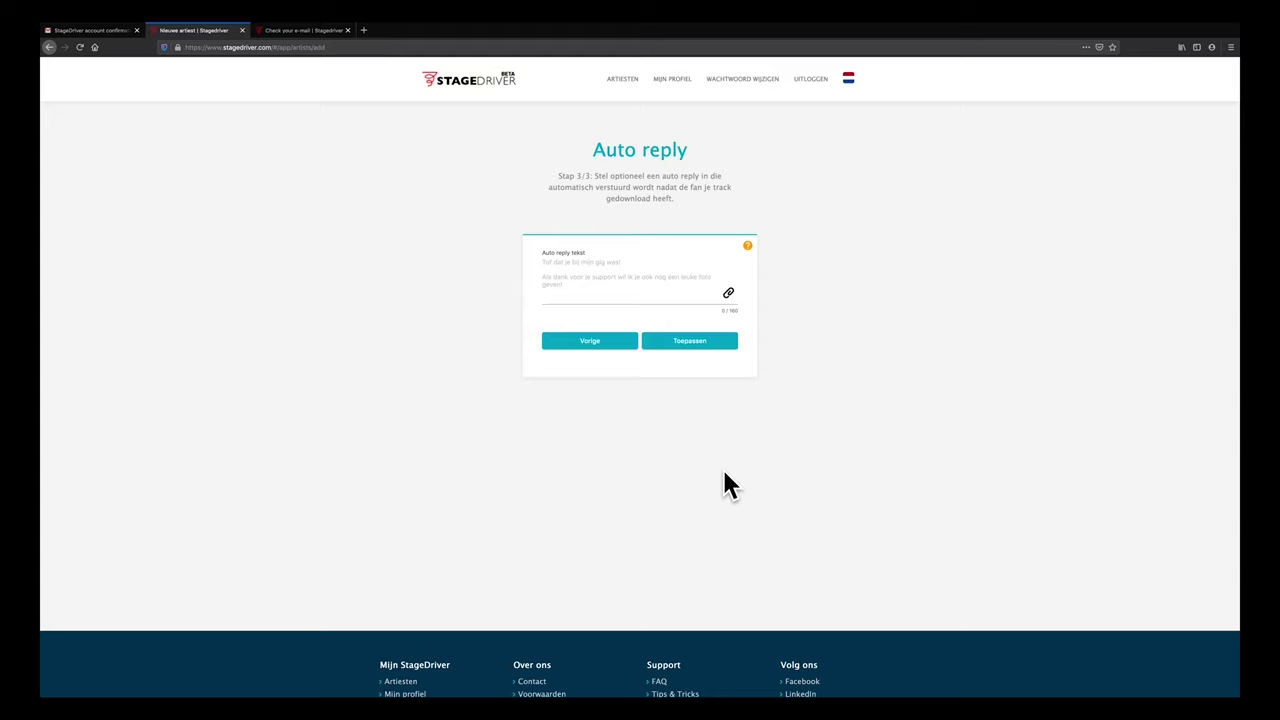
Write the auto reply 'Dankjewel voor het uitproberen van de StageDriver-demo!…', attach Waylon.JPG, and apply it
{"action": "key", "text": "Tab"}
{"action": "type", "text": "D"}
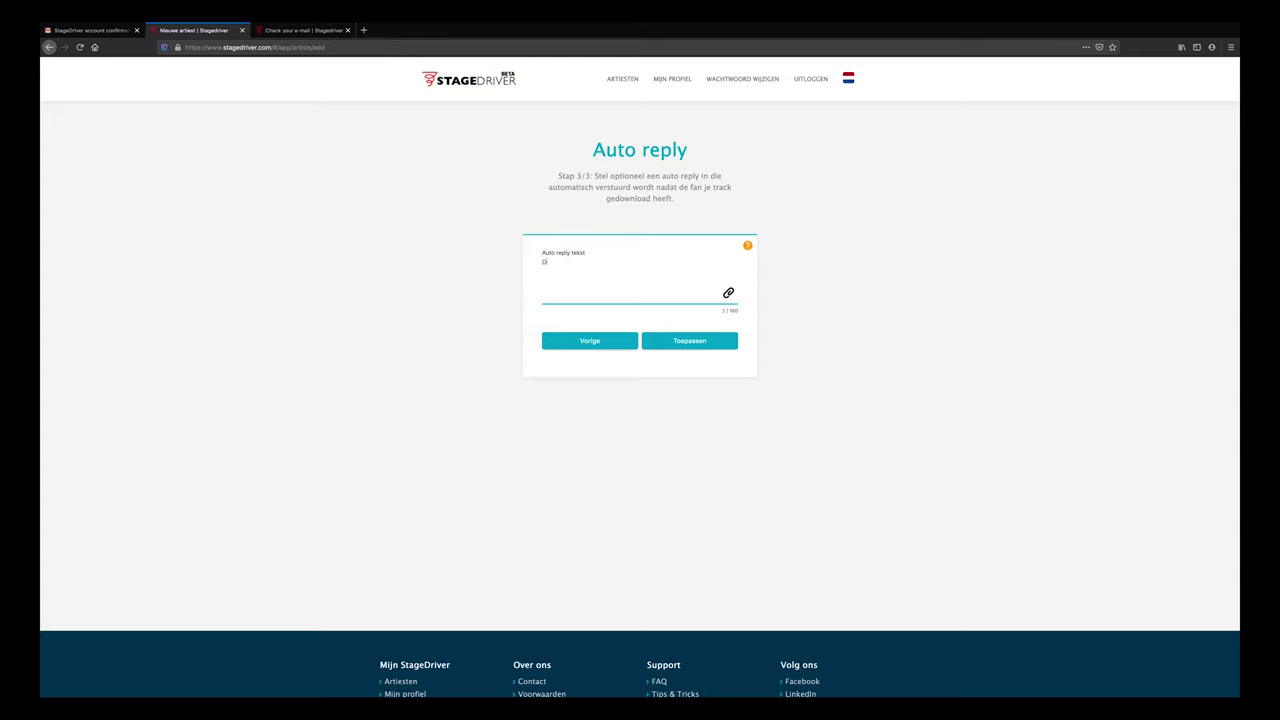
{"action": "type", "text": "ankjewel voor het uitproberen van de StageDriver-demo! "}
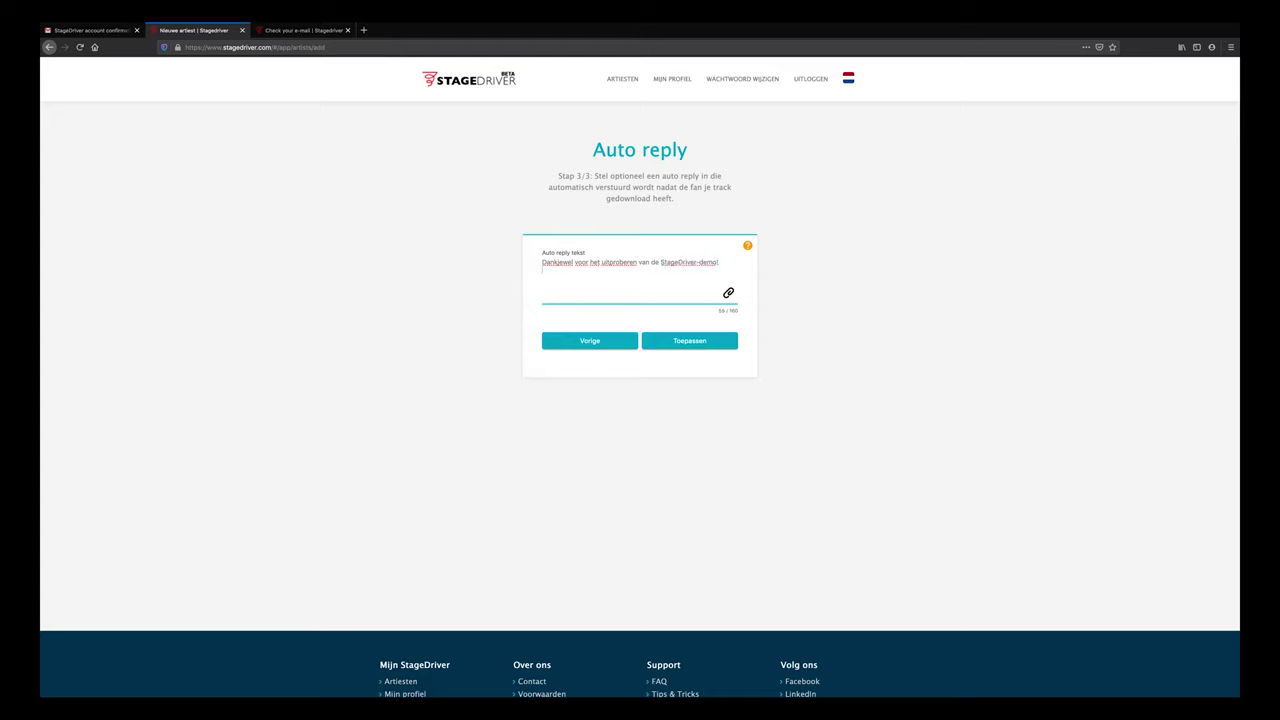
{"action": "type", "text": "Hier nog een leuke foto van de foto-genieke zanger."}
{"action": "left_click", "coordinate": [730, 295]}
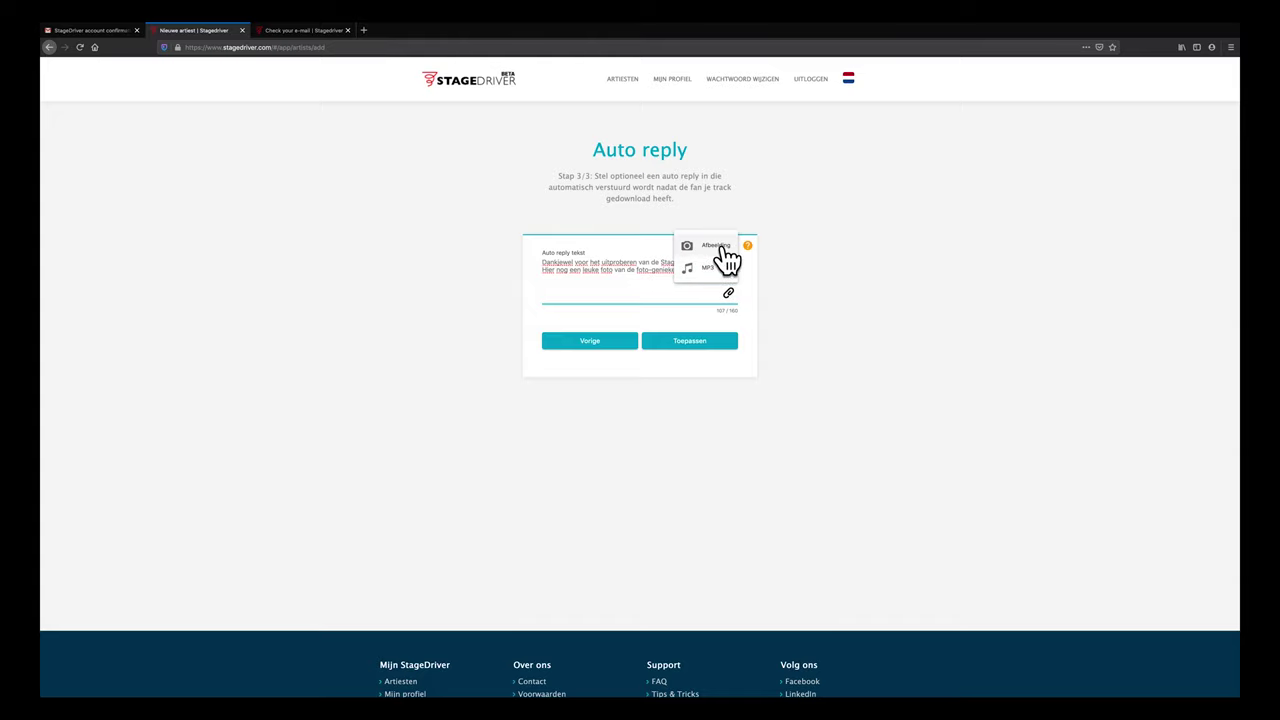
{"action": "left_click", "coordinate": [716, 245]}
{"action": "left_click", "coordinate": [590, 186]}
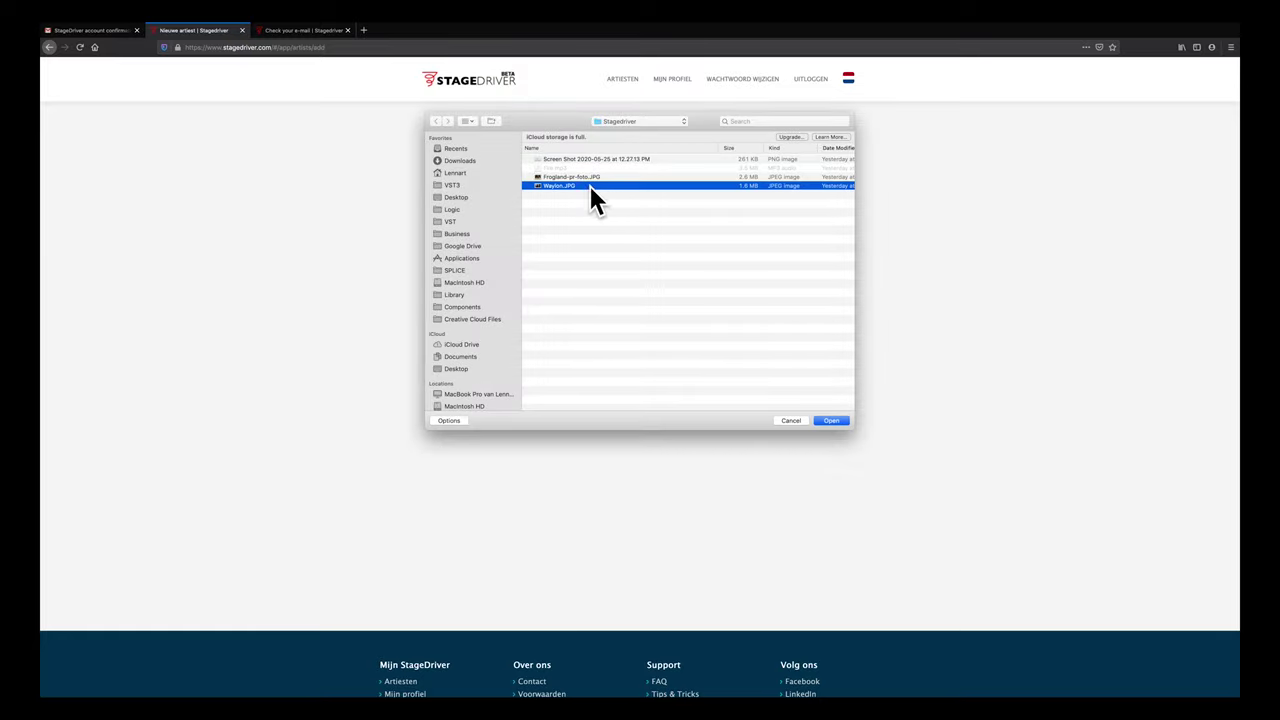
{"action": "left_click", "coordinate": [833, 420]}
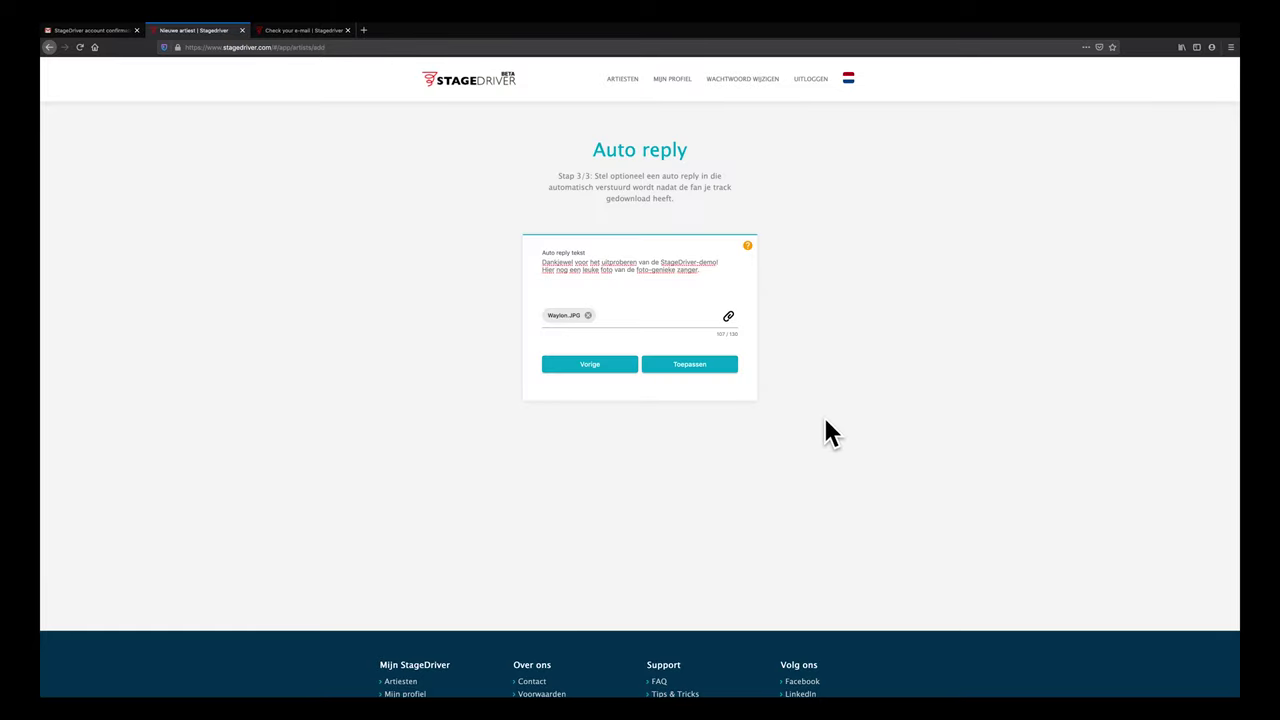
{"action": "left_click", "coordinate": [706, 367]}
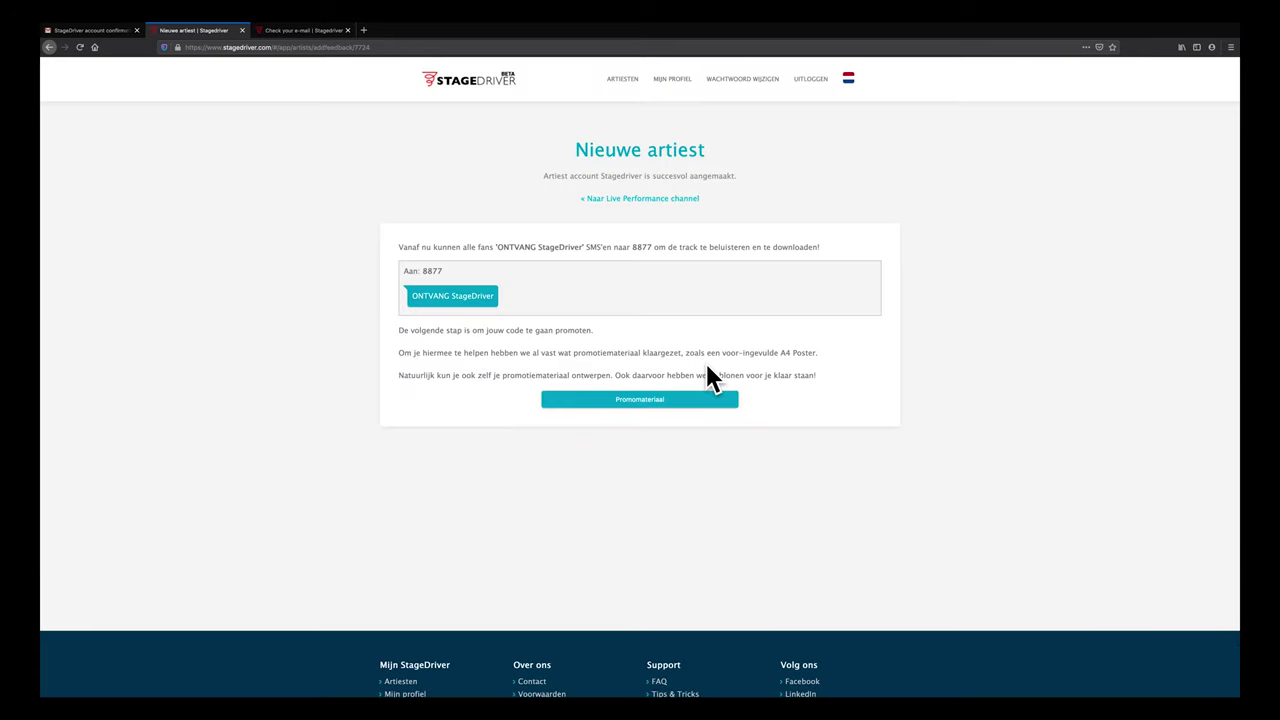
Open the Promomateriaal page and preview A4 Poster #1
{"action": "left_click", "coordinate": [648, 418]}
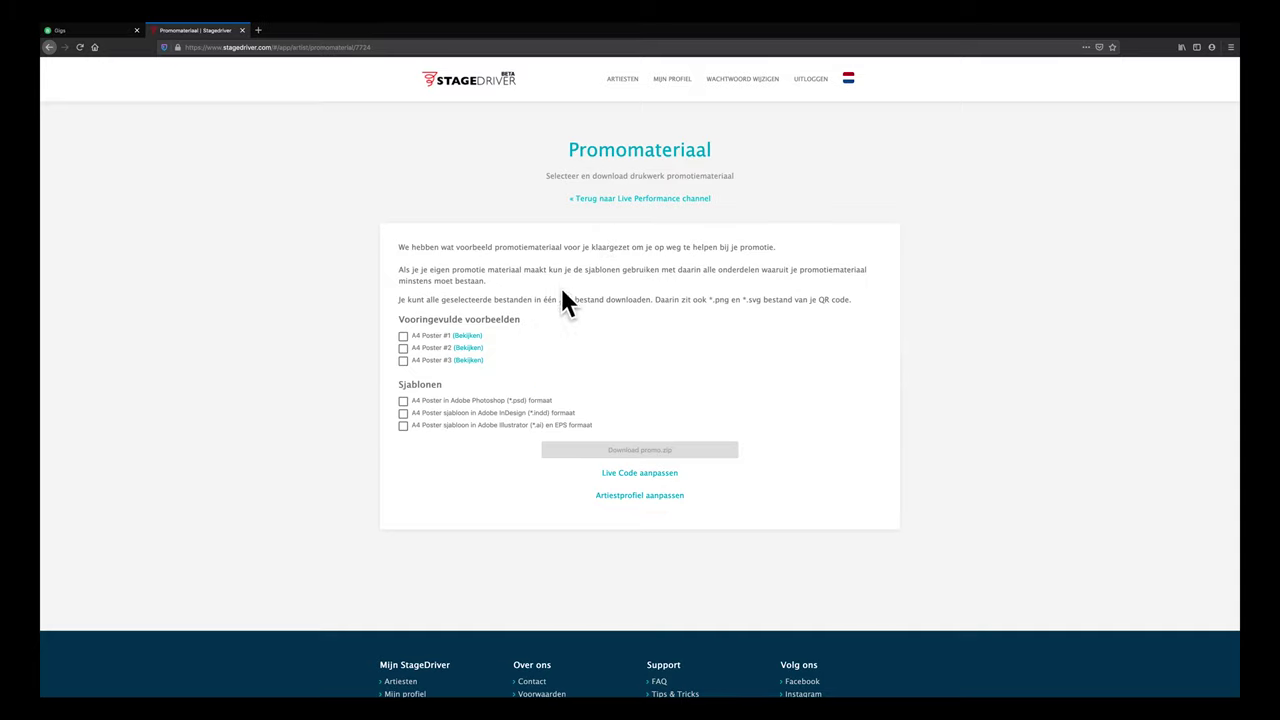
{"action": "left_click", "coordinate": [467, 335]}
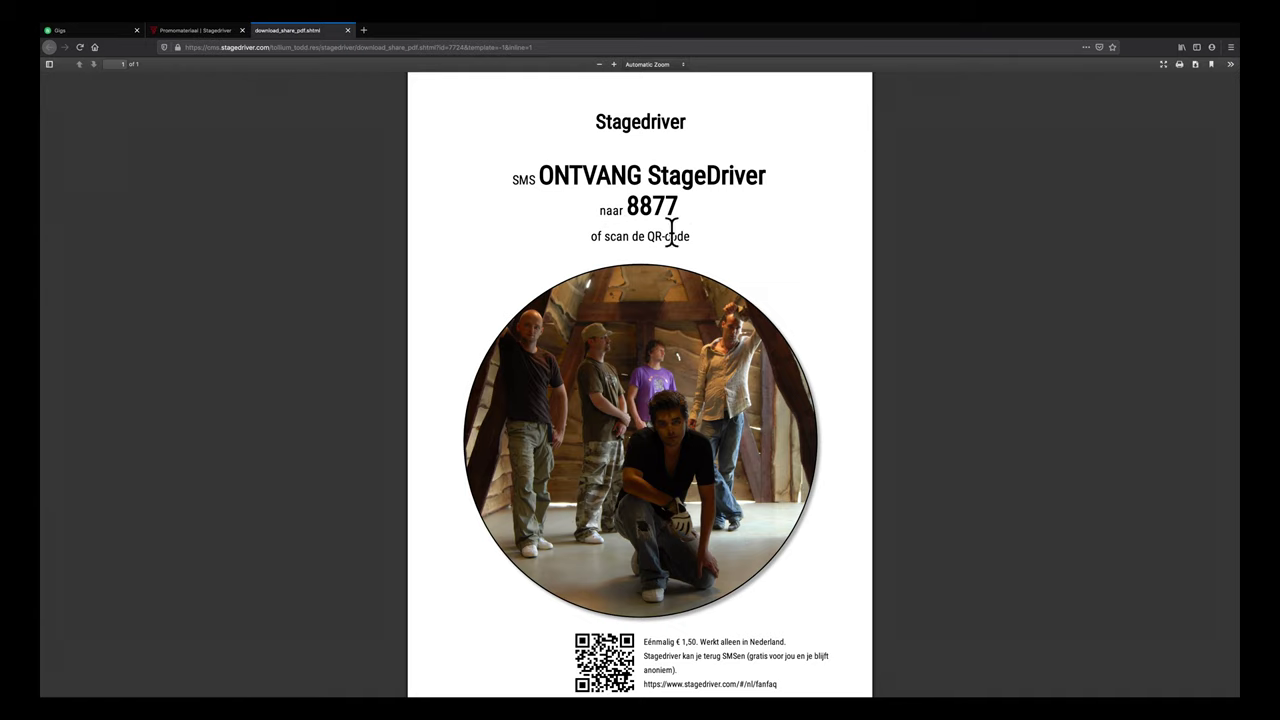
Scroll through the A4 Poster #1 PDF showing the band photo, QR code and ONTVANG StageDriver to 8877 prompt
{"action": "scroll", "coordinate": [558, 660], "scroll_direction": "up", "scroll_amount": 1}
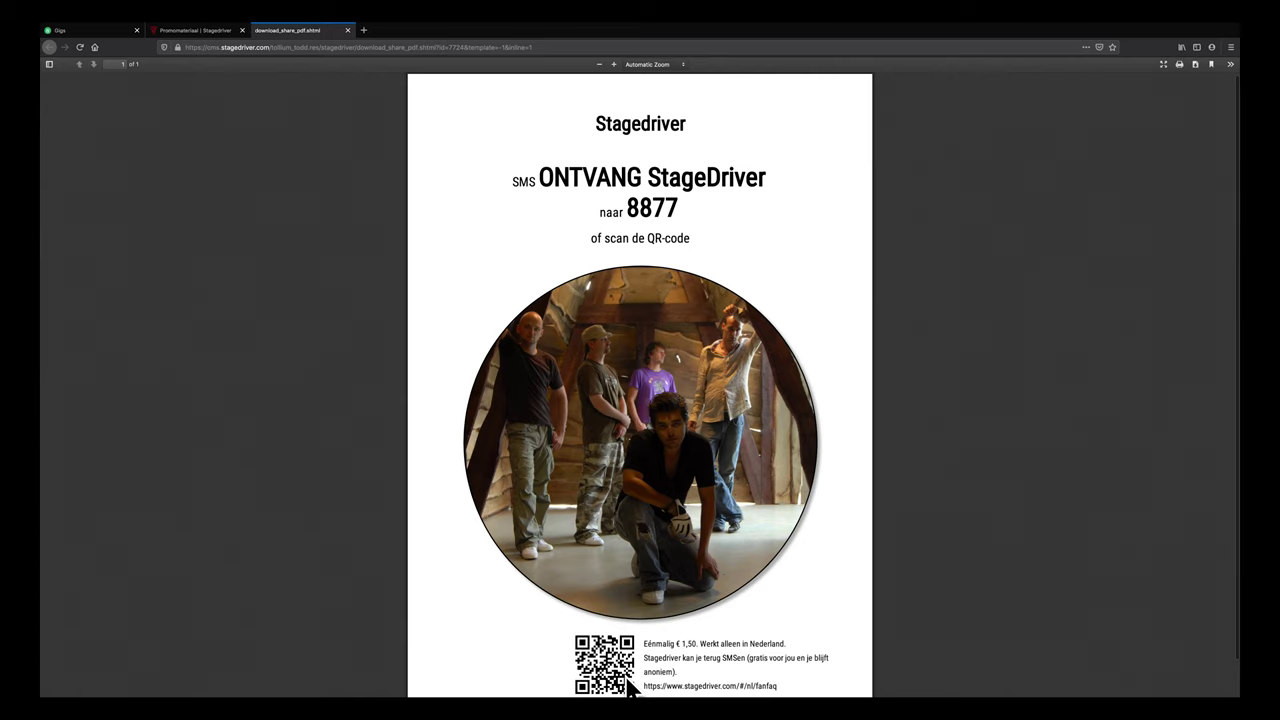
{"action": "scroll", "coordinate": [630, 688], "scroll_direction": "down", "scroll_amount": 1}
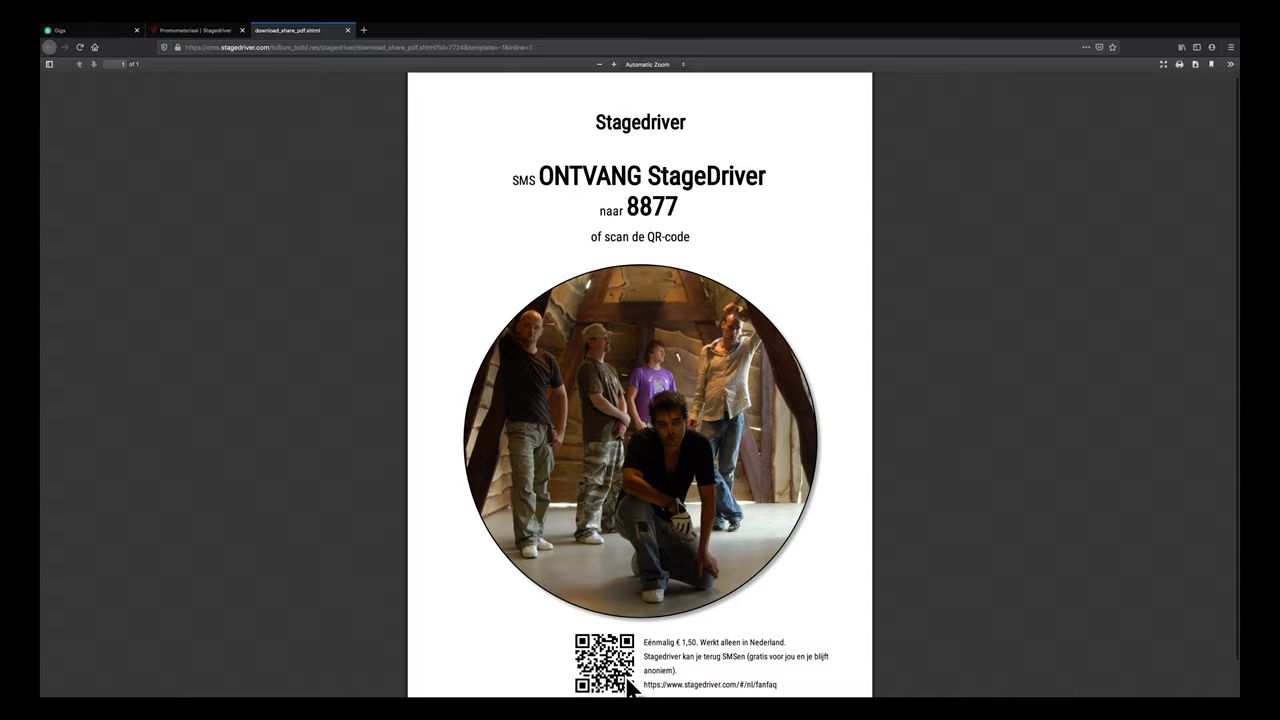
Close the poster PDF tab with Ctrl+W to return to the Promomateriaal page
{"action": "key", "text": "ctrl+w"}
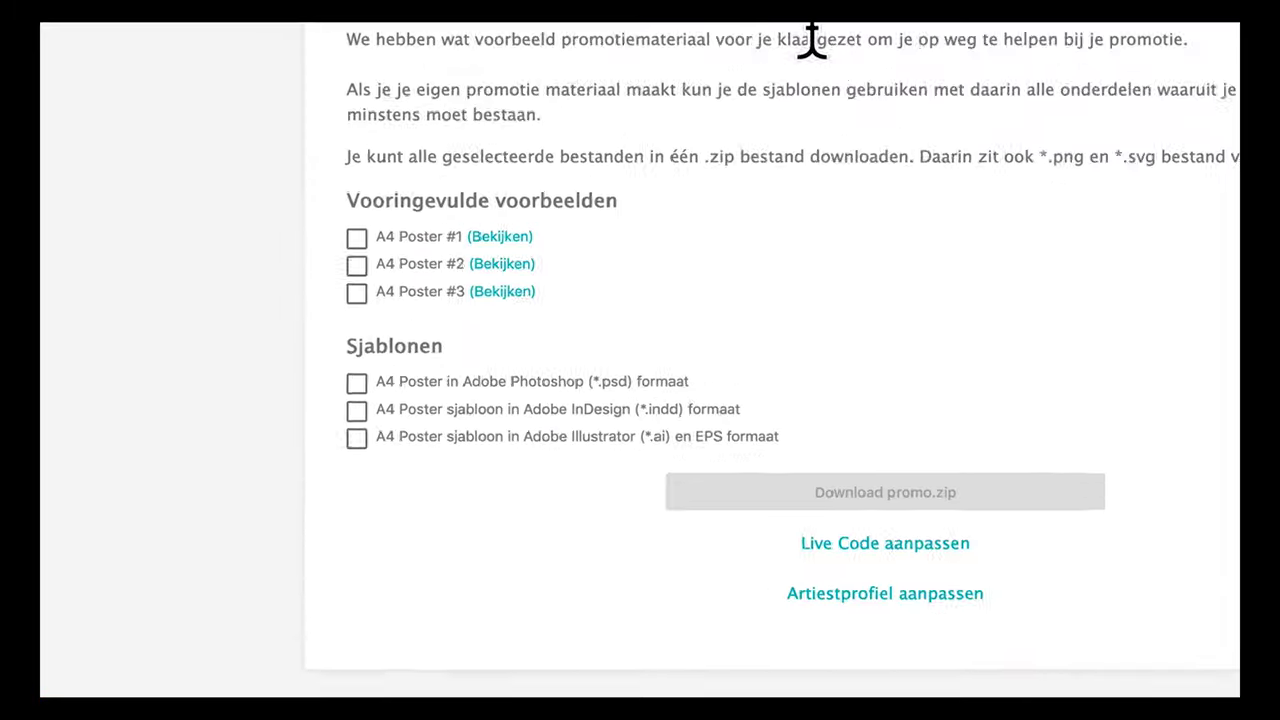